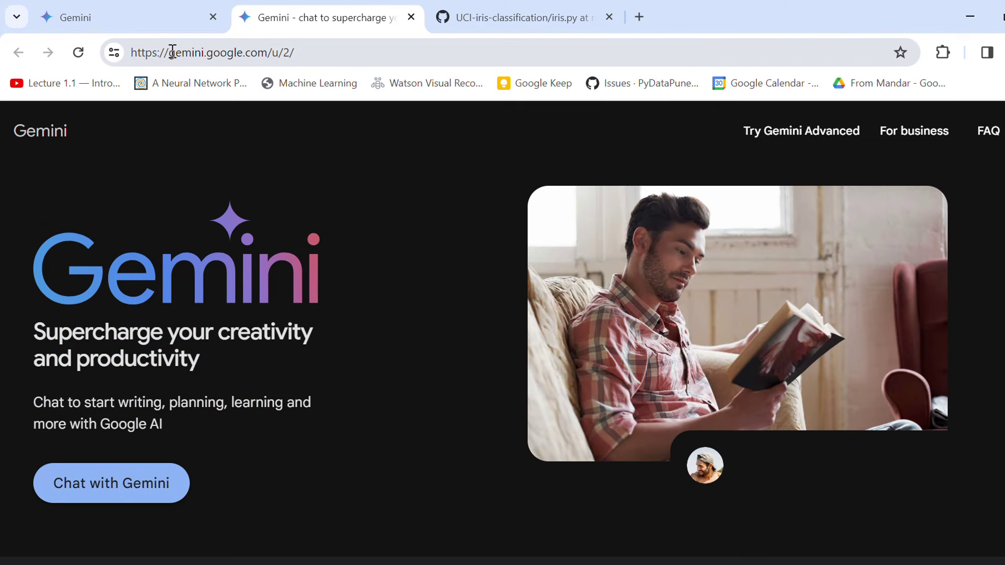
- Open the Gemini Advanced offer page in full screen
drag(169, 53, 222, 55)
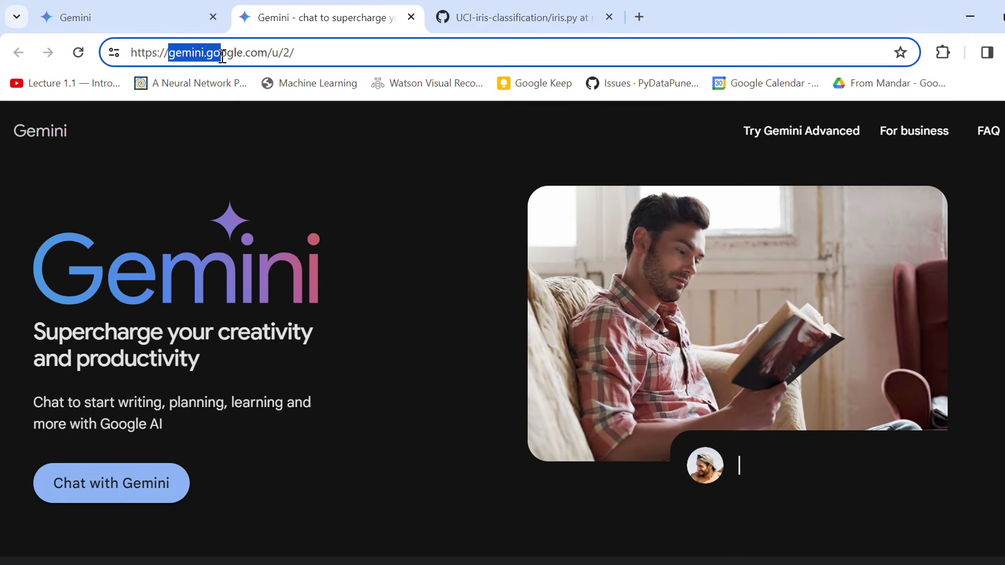
click(273, 198)
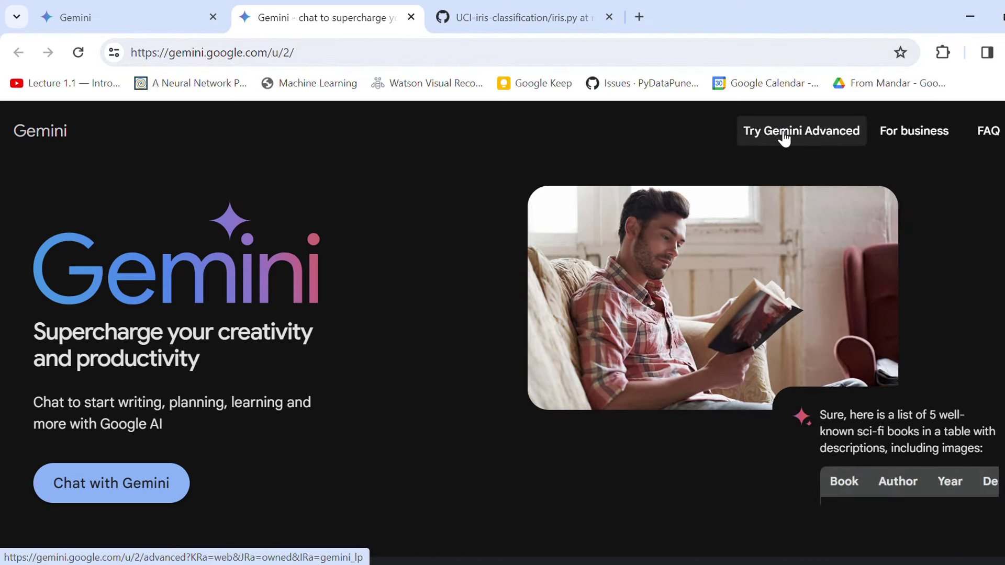
click(784, 135)
key(F11)
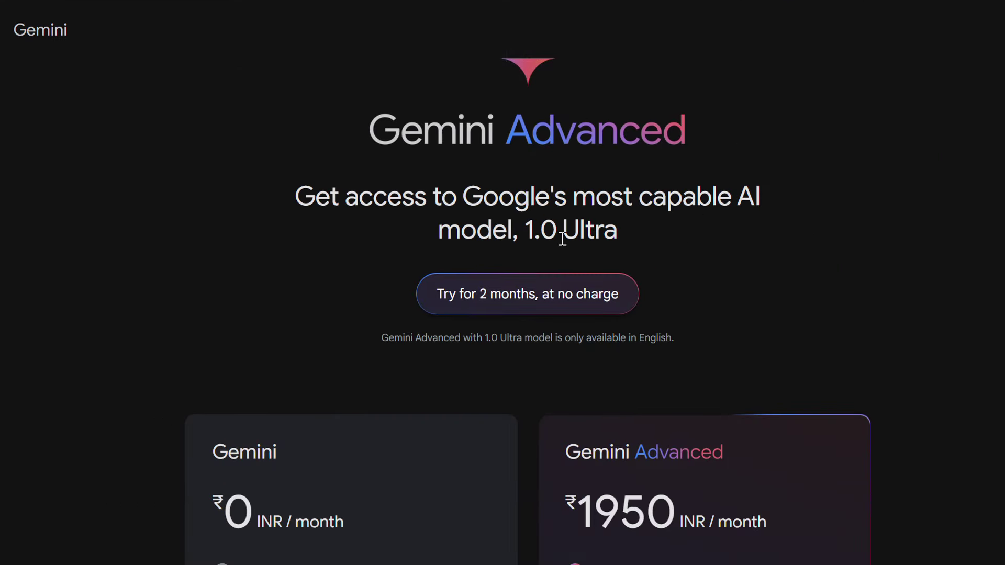
- Compare the plan cards, highlighting the free plan's 1.0 Pro model line against the ₹1950/month plan
scroll(258, 410, down, 3)
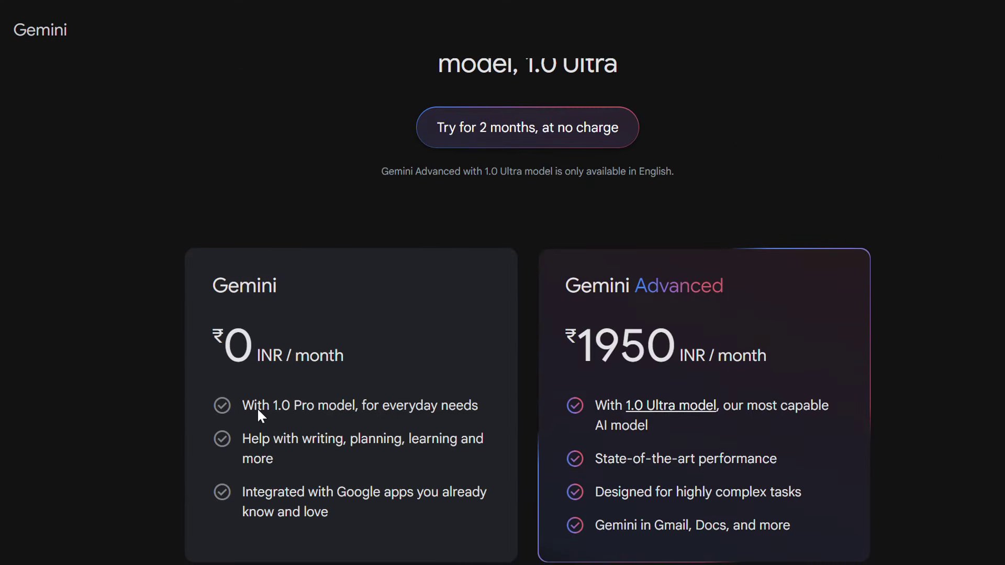
drag(261, 406, 311, 407)
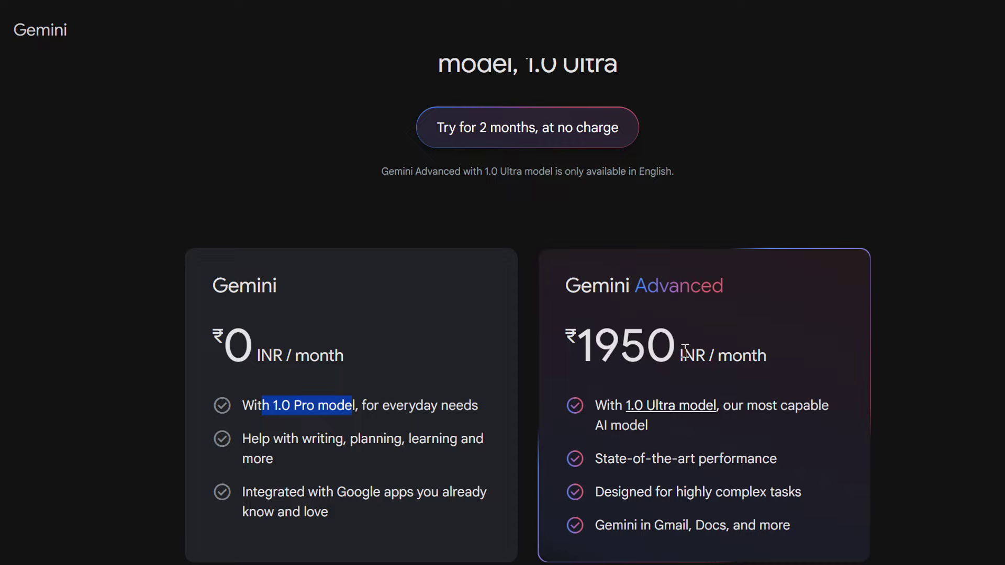
scroll(740, 390, down, 3)
scroll(470, 312, up, 6)
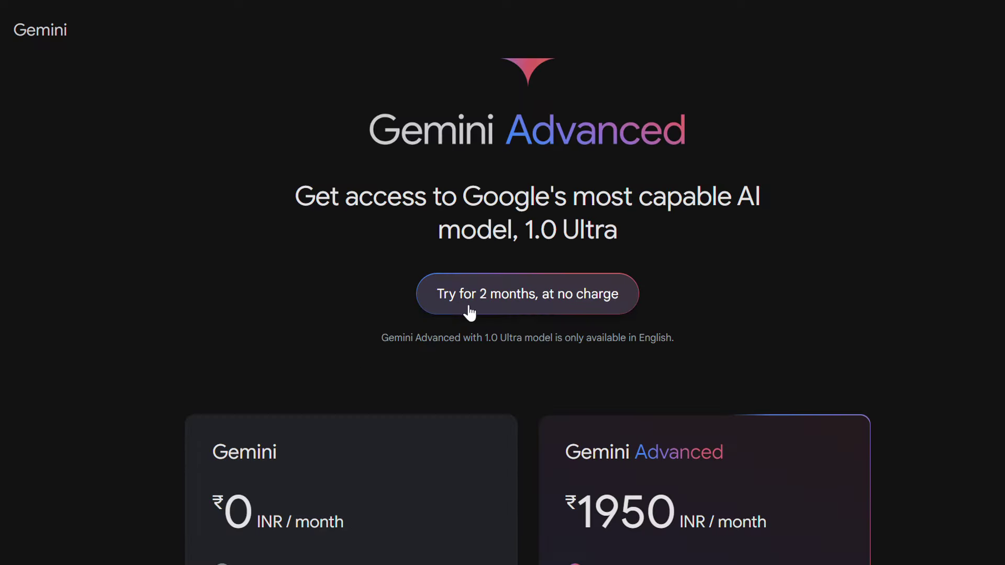
- Start the two-month no-charge Gemini Advanced trial, cancel the payment prompt, and exit full screen
click(527, 311)
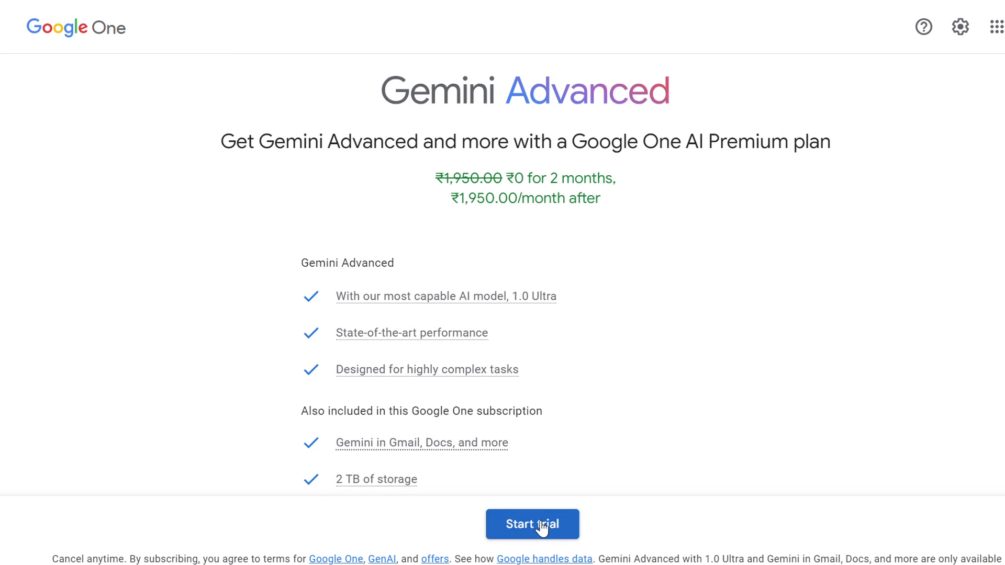
click(546, 529)
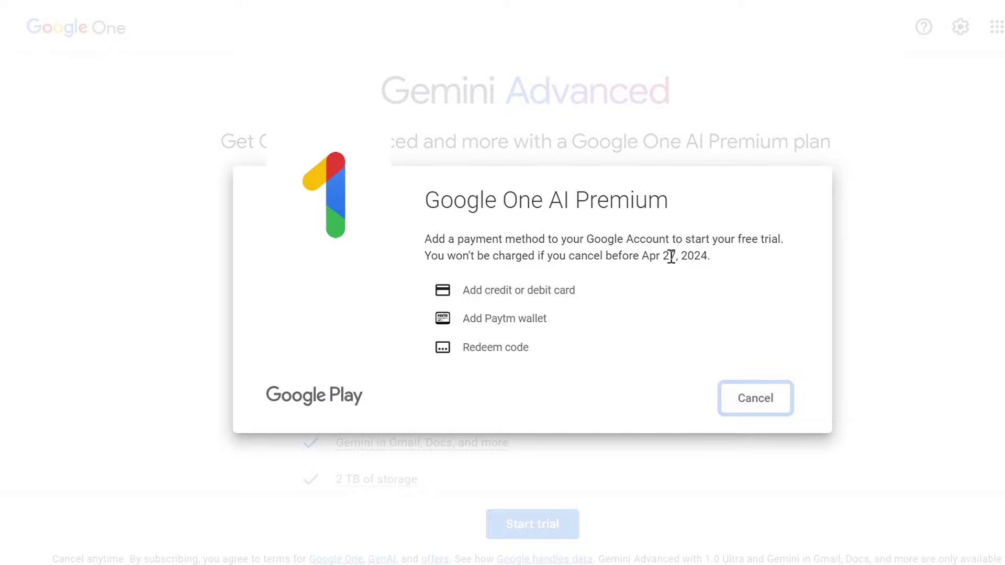
click(747, 403)
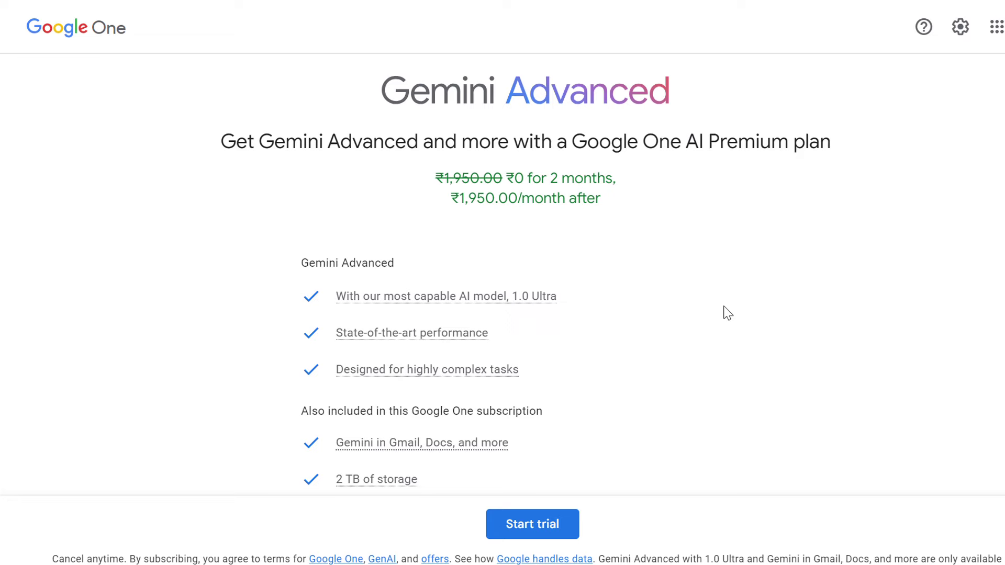
key(F11)
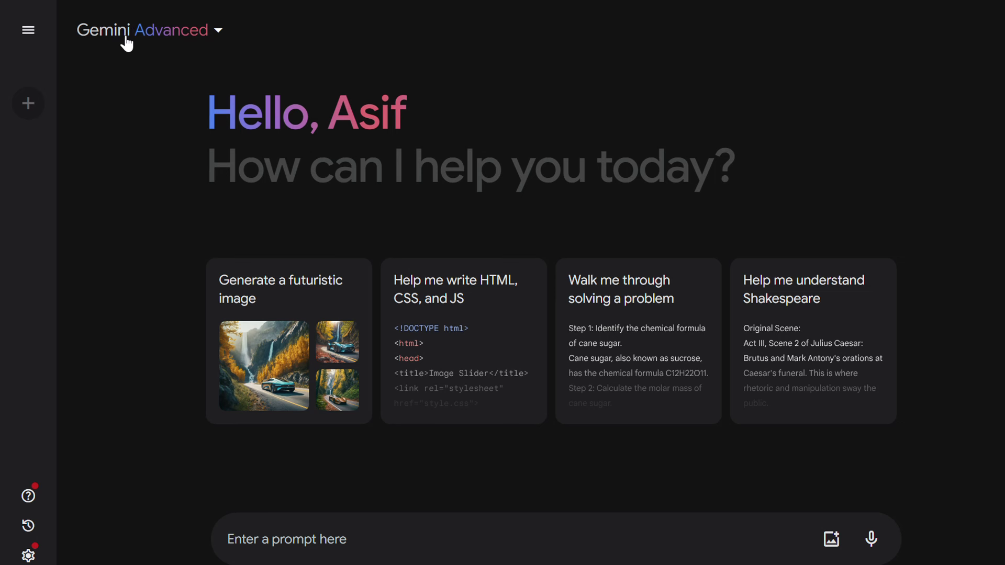
click(132, 32)
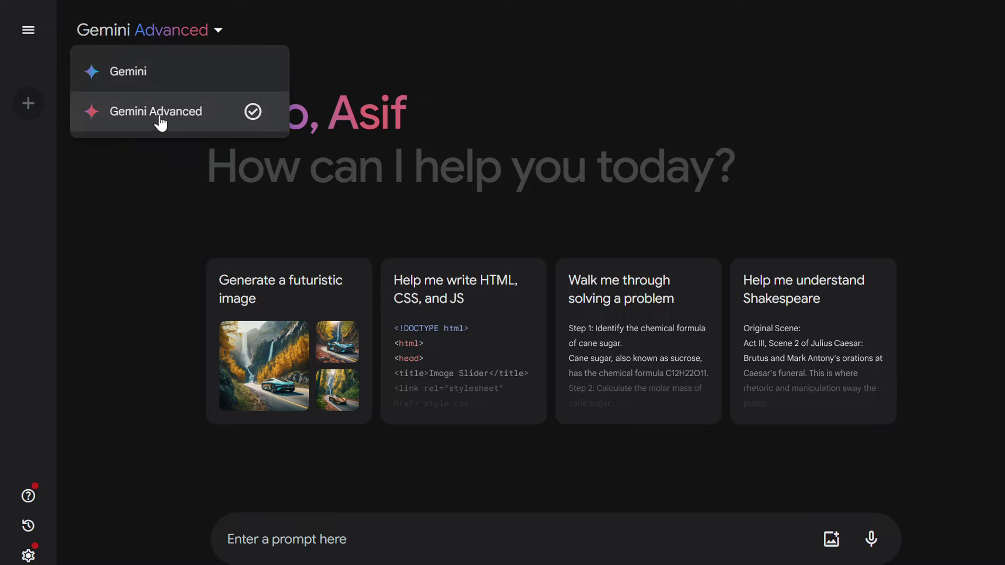
click(172, 269)
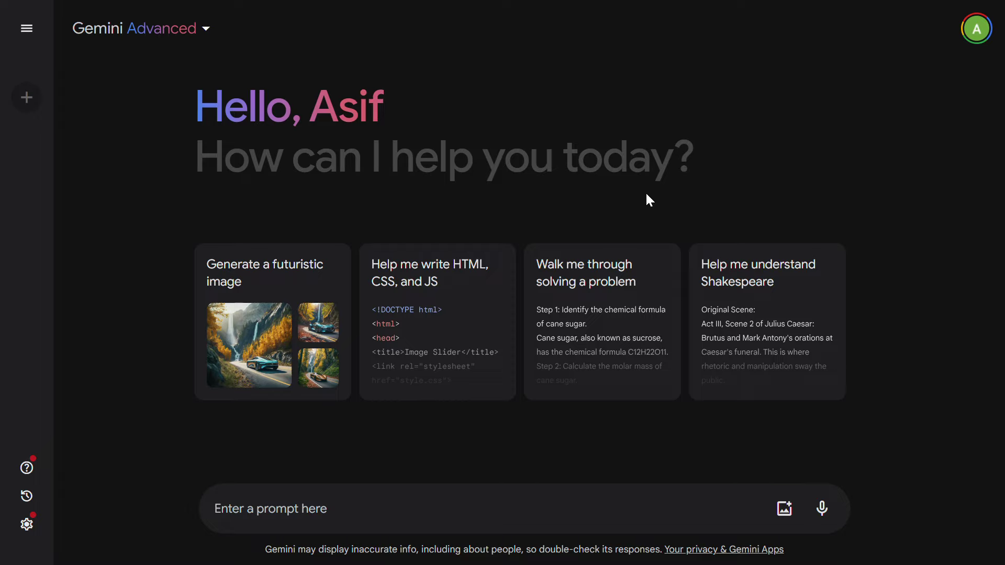
- Clear the pasted prompt and dictate the humorous dog-teasing-cat image request by microphone
click(290, 516)
text(generate image of a humorous dog teasing cat)
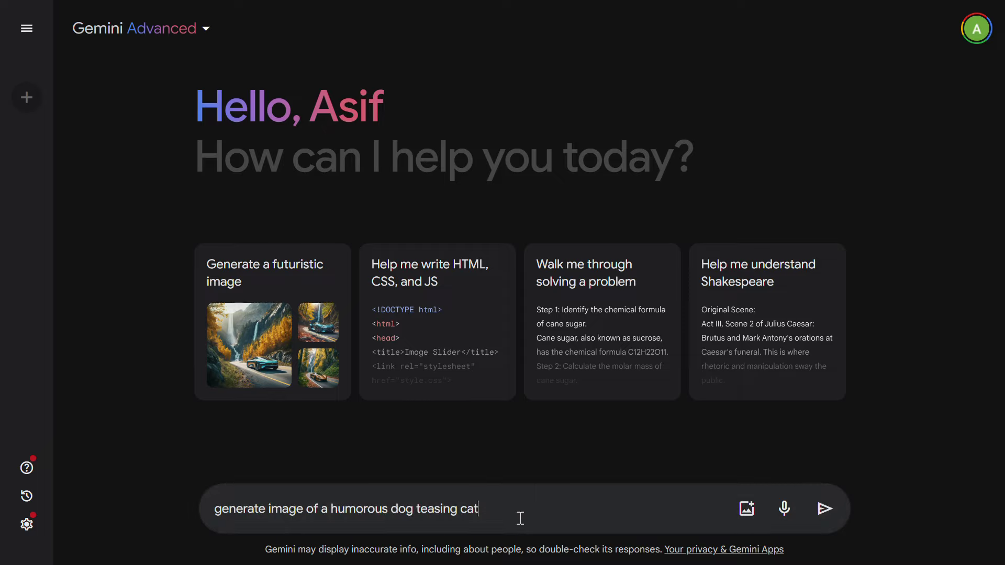
key(ctrl+a)
key(BackSpace)
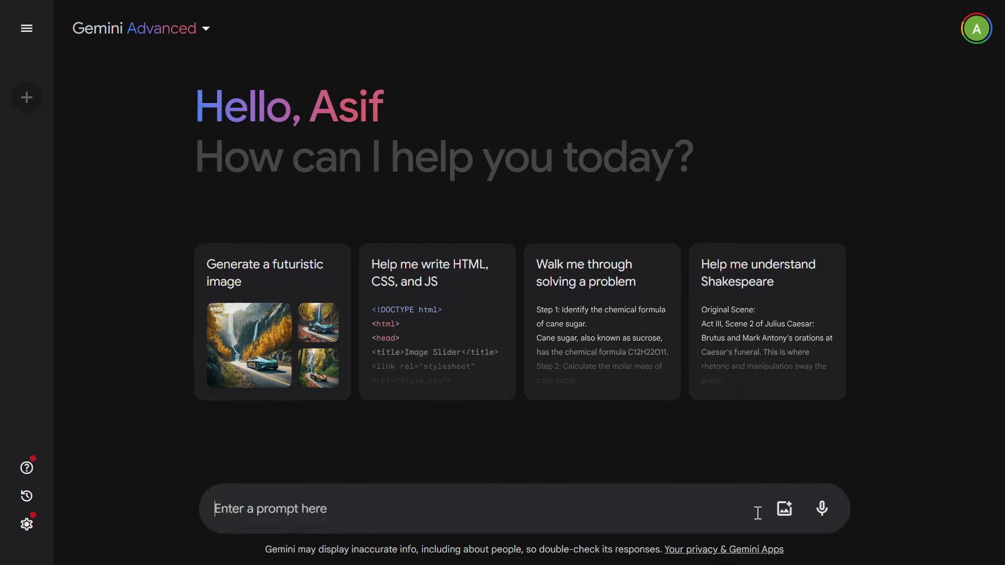
click(824, 520)
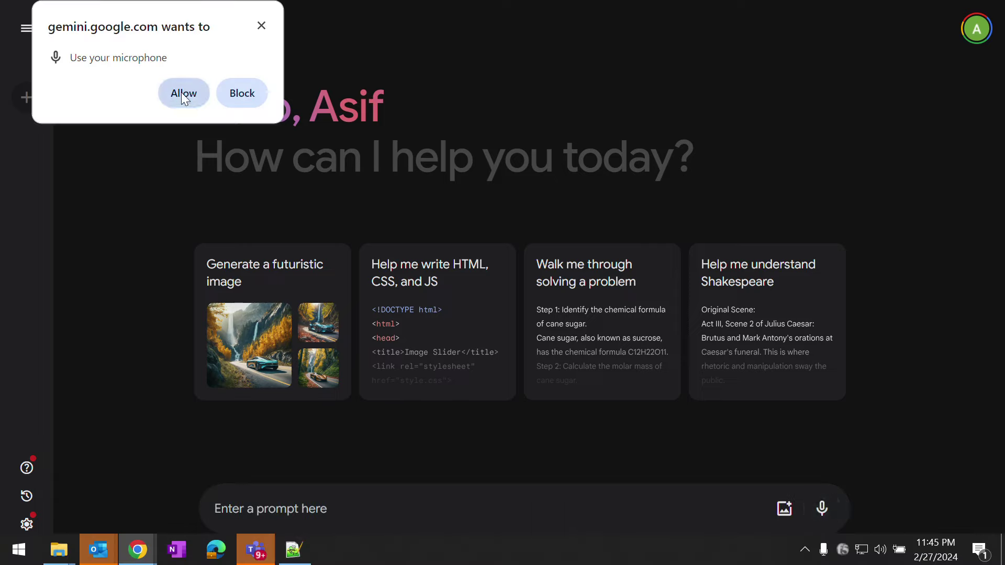
click(182, 92)
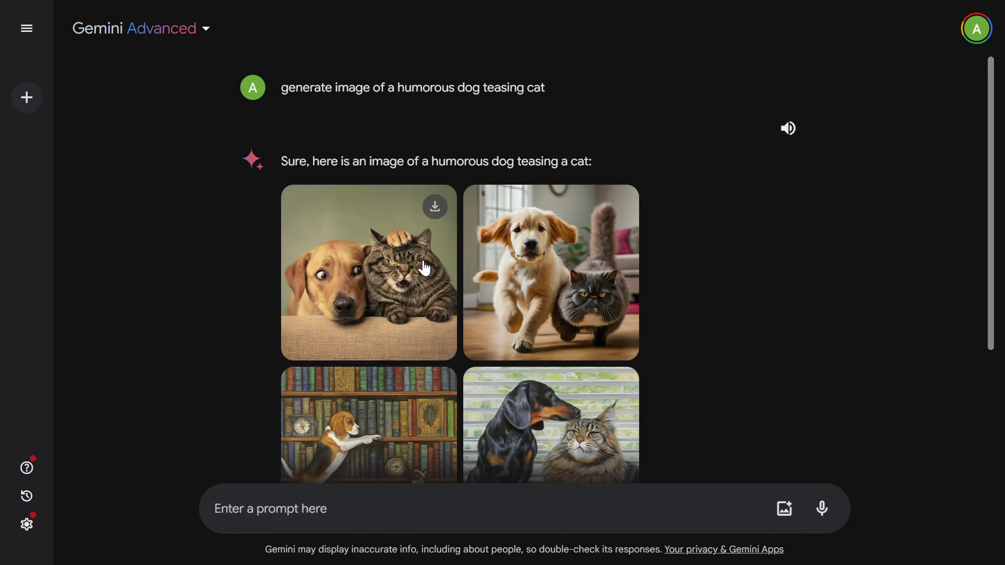
- Open the first image, generate one more, and view the new black cat with pug image
click(375, 287)
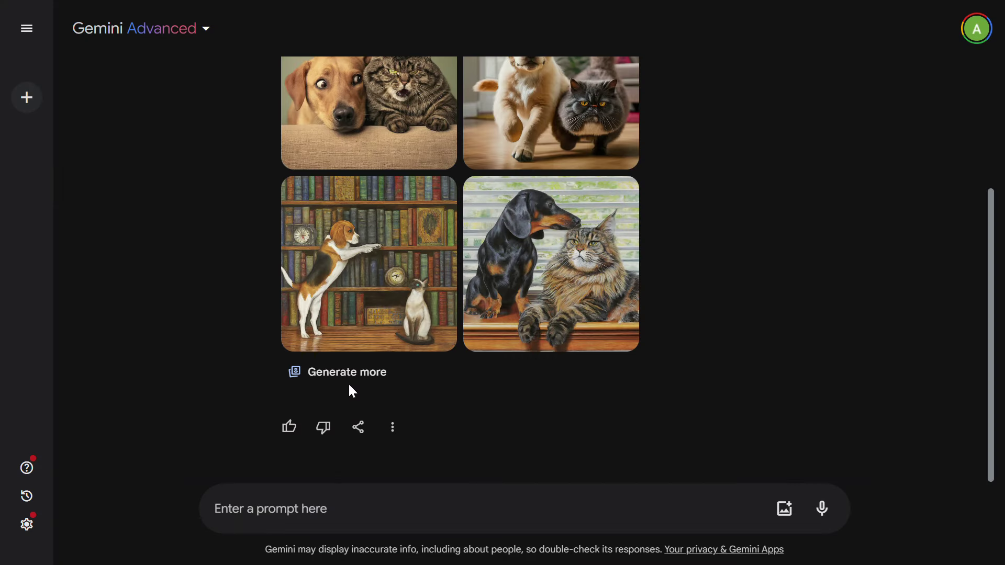
click(341, 380)
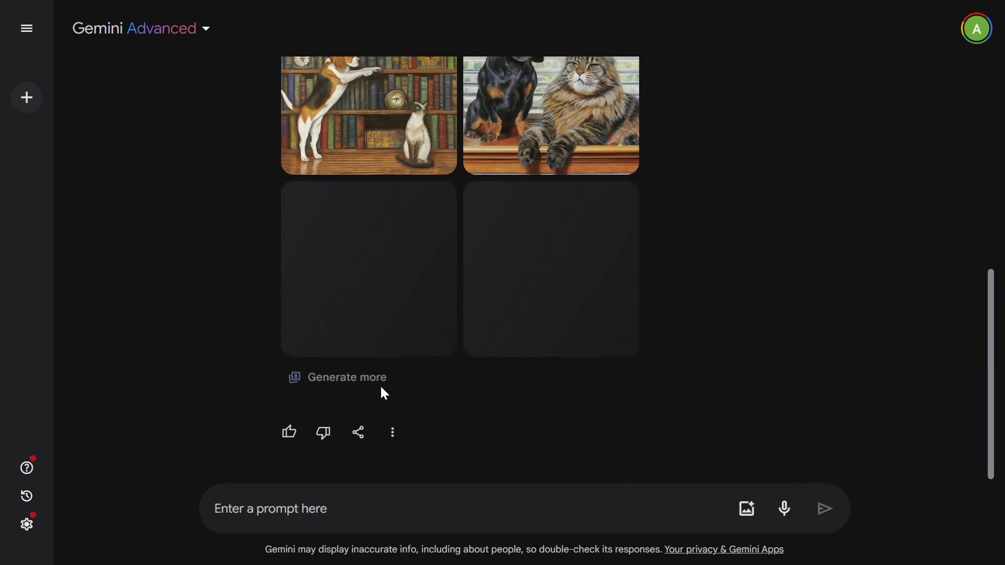
click(408, 314)
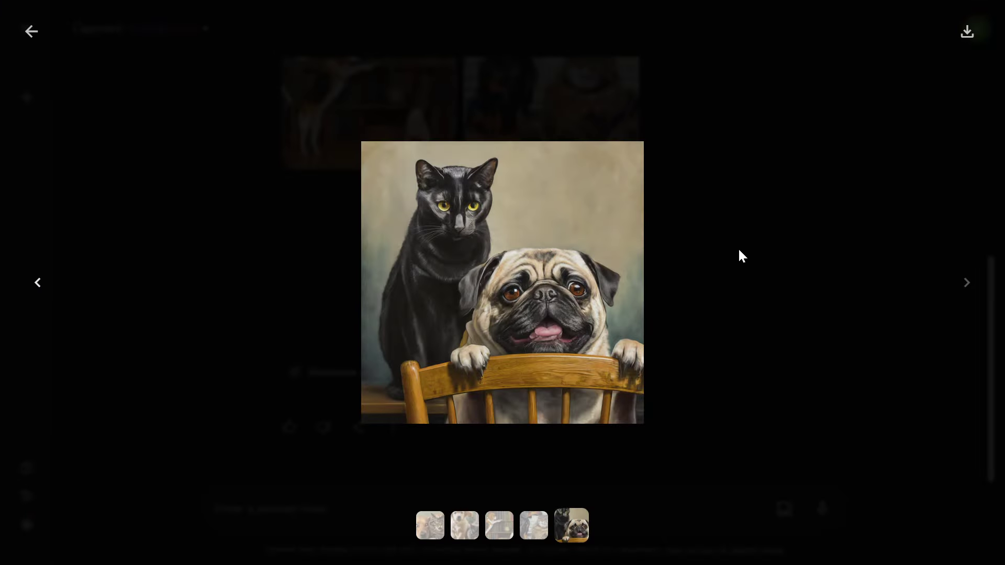
click(32, 32)
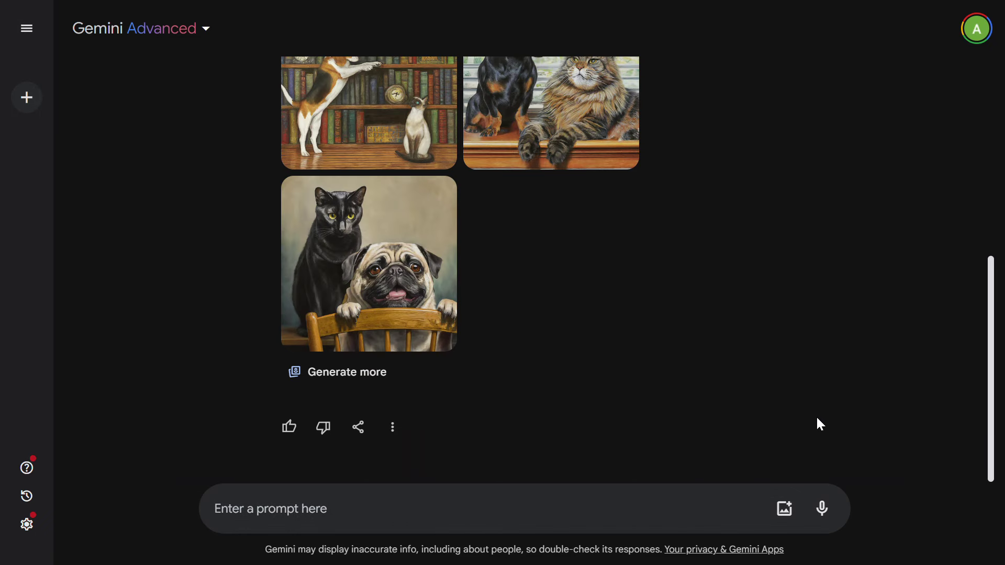
- Dictate 'generate image of an ant riding giant elephant' and browse all four results full size
click(822, 508)
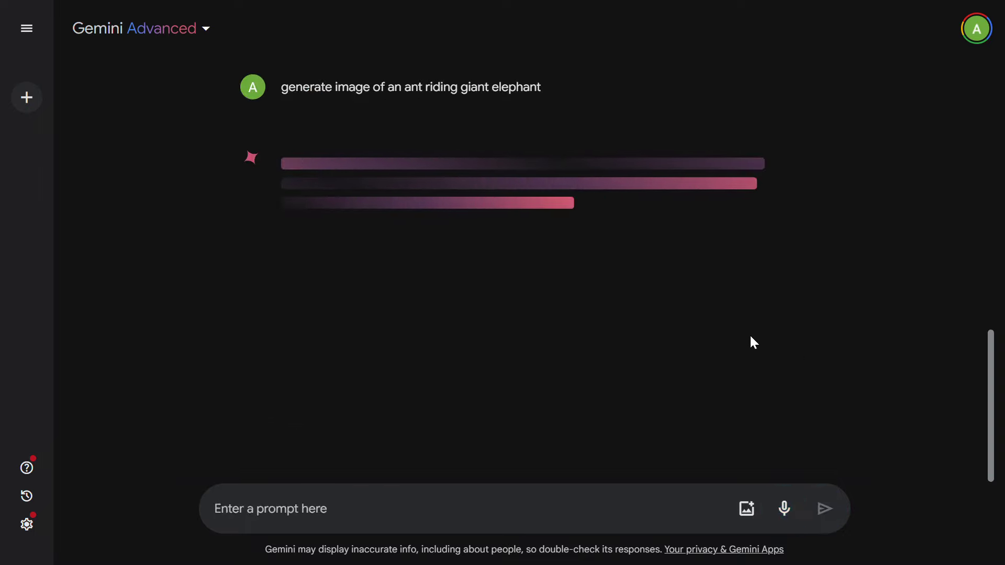
click(431, 228)
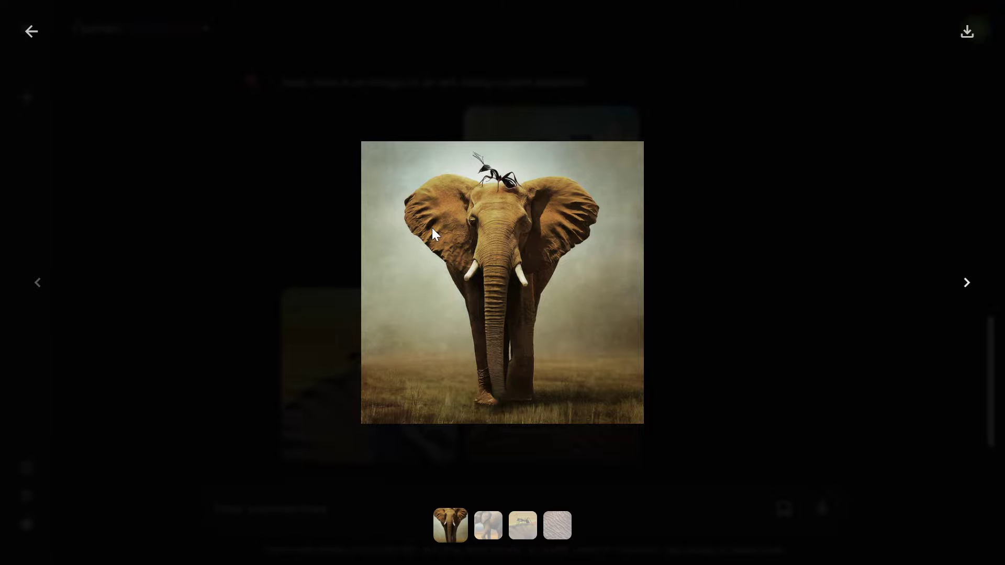
click(967, 282)
click(967, 283)
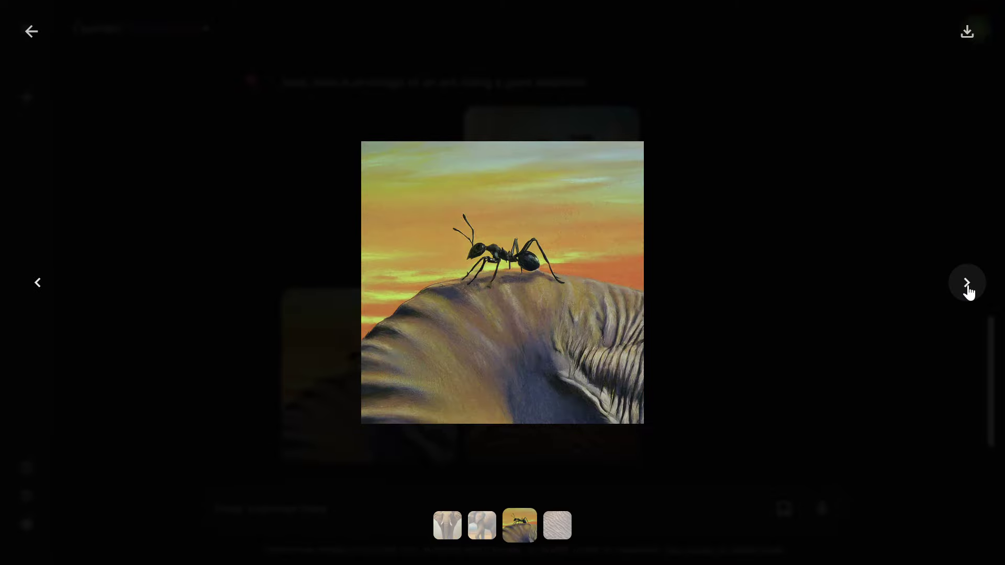
click(968, 292)
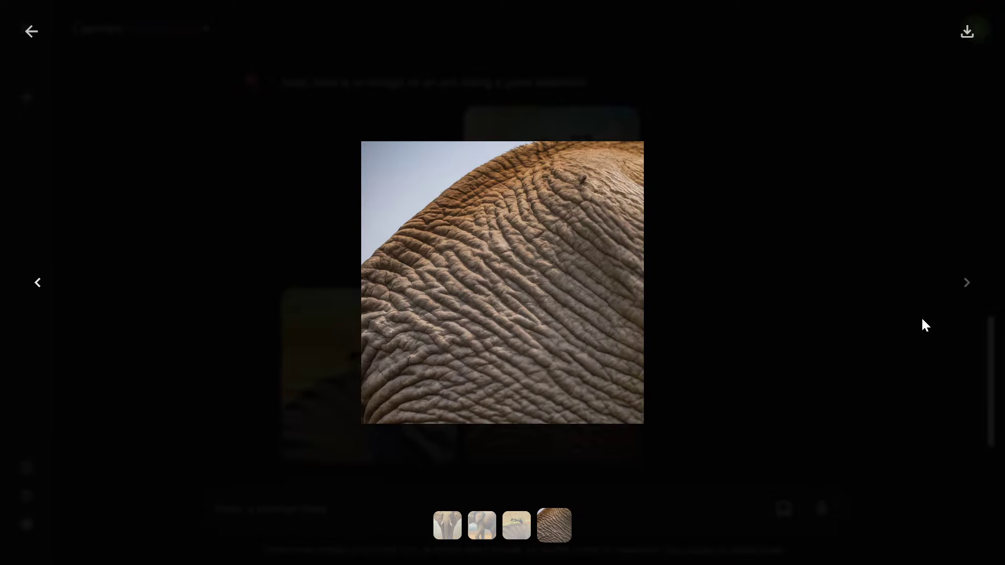
click(21, 35)
scroll(704, 329, down, 2)
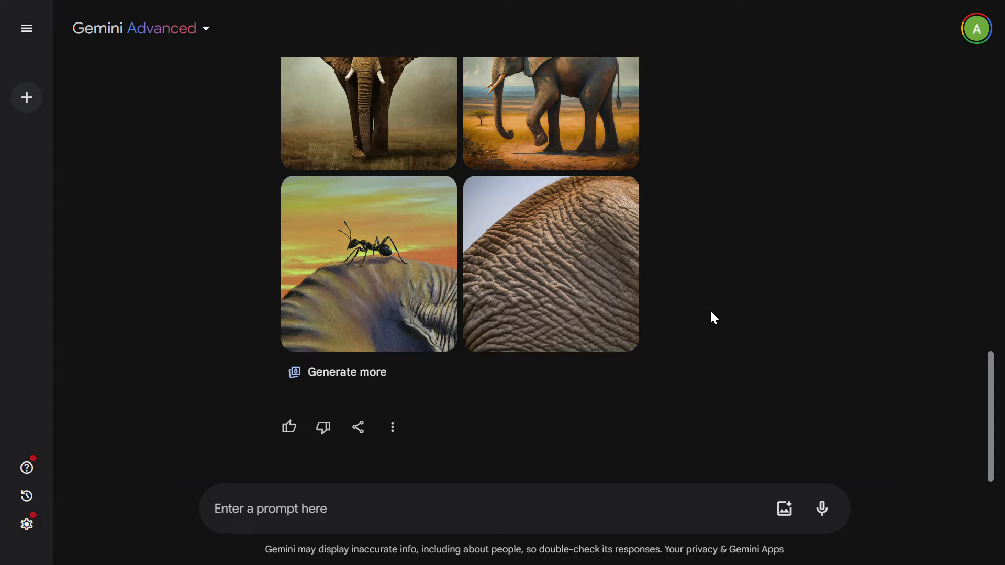
- Open the response's share options, back out of the public page dialog, and dismiss the menu
click(358, 428)
click(403, 273)
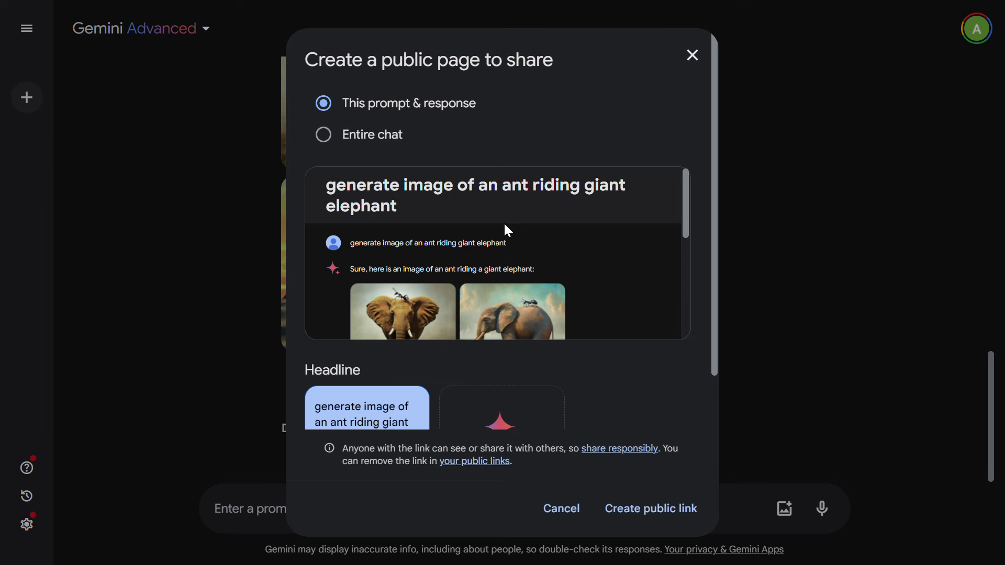
click(692, 56)
click(358, 428)
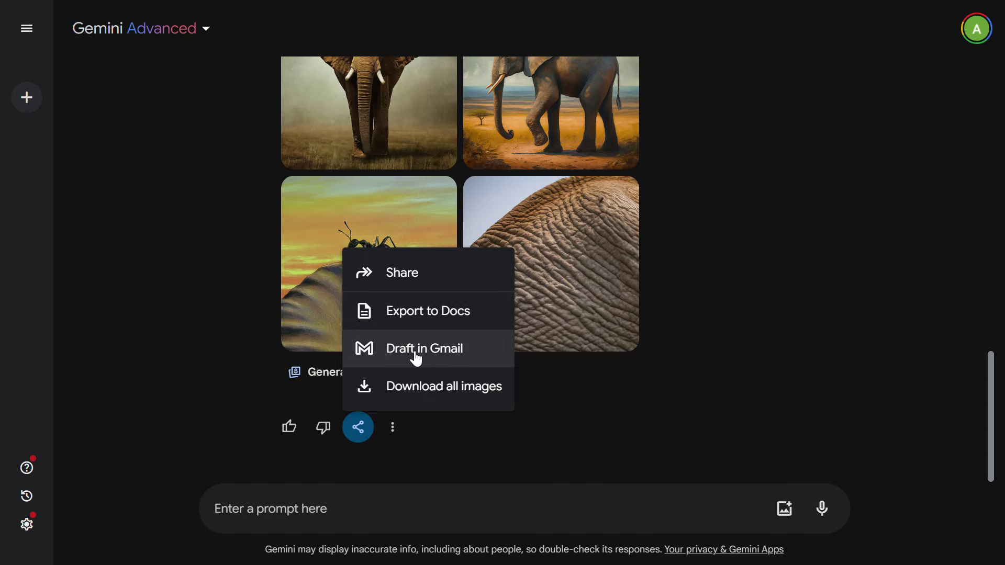
click(794, 328)
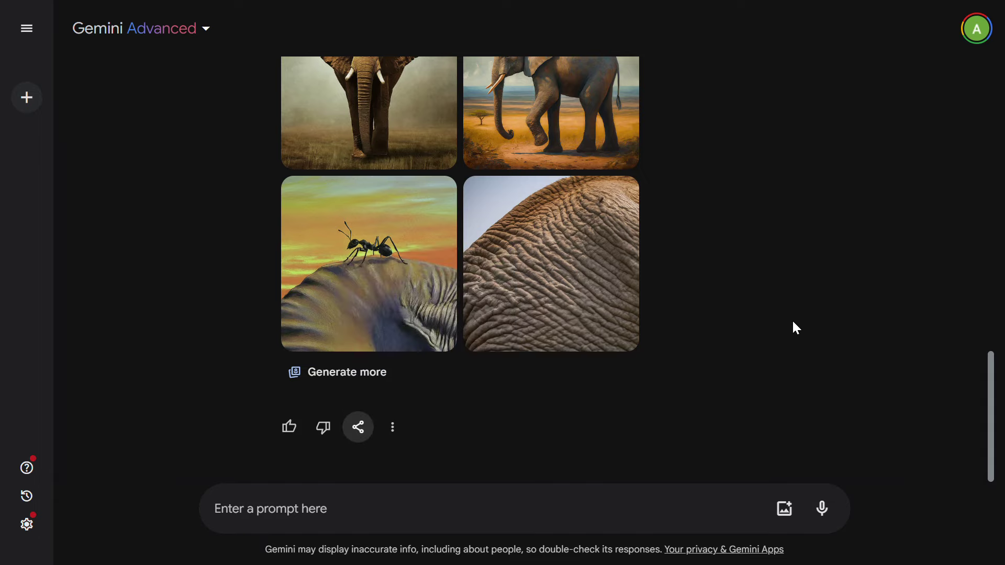
scroll(772, 327, up, 3)
scroll(773, 327, down, 3)
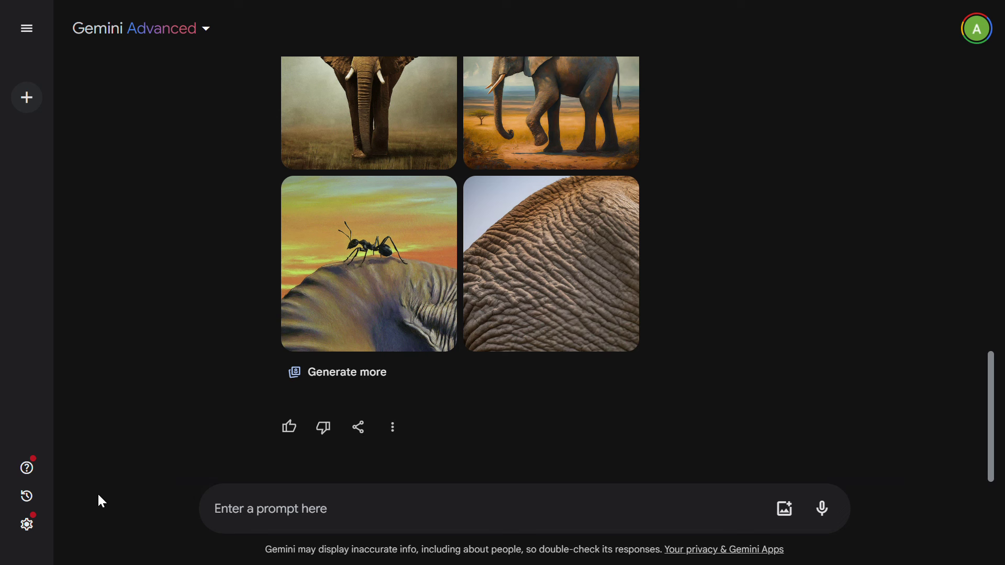
- Send the pasted request for original upbeat soft rock music for a rock band
click(253, 509)
text(compose original upbeat soft rock music for a rock band)
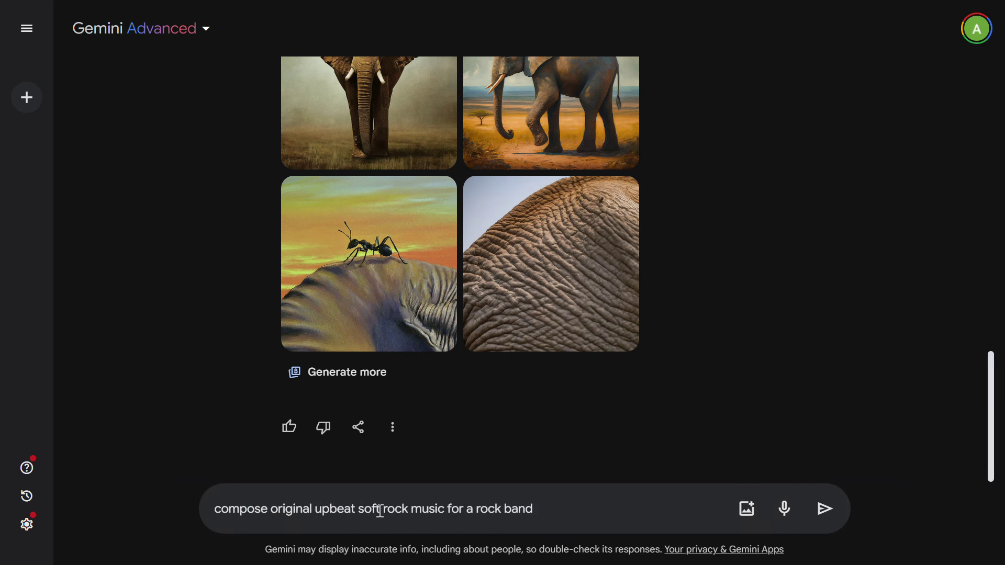
click(823, 516)
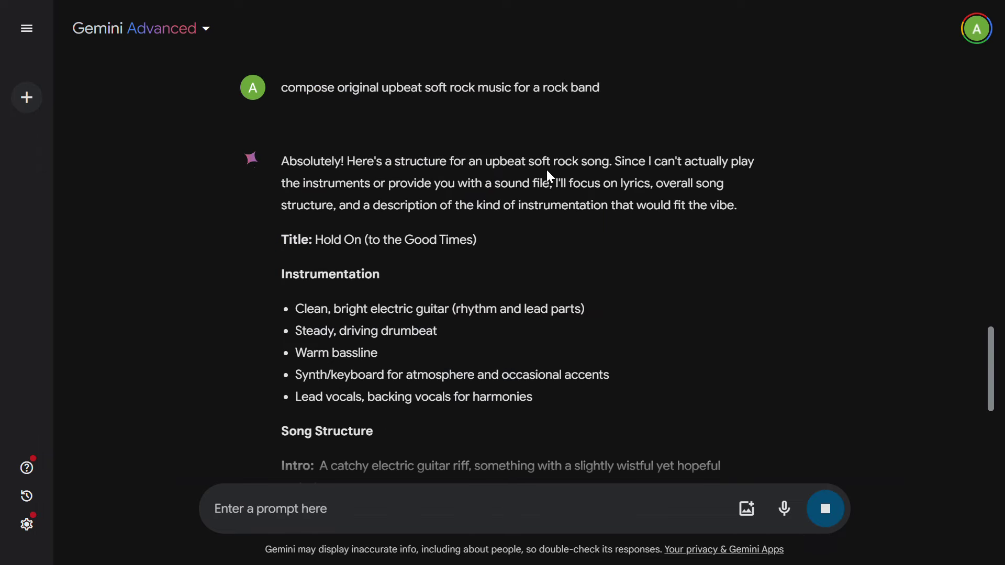
- Read through the 'Hold On (to the Good Times)' reply, highlighting 'bright' and the Song Structure heading
scroll(494, 191, down, 3)
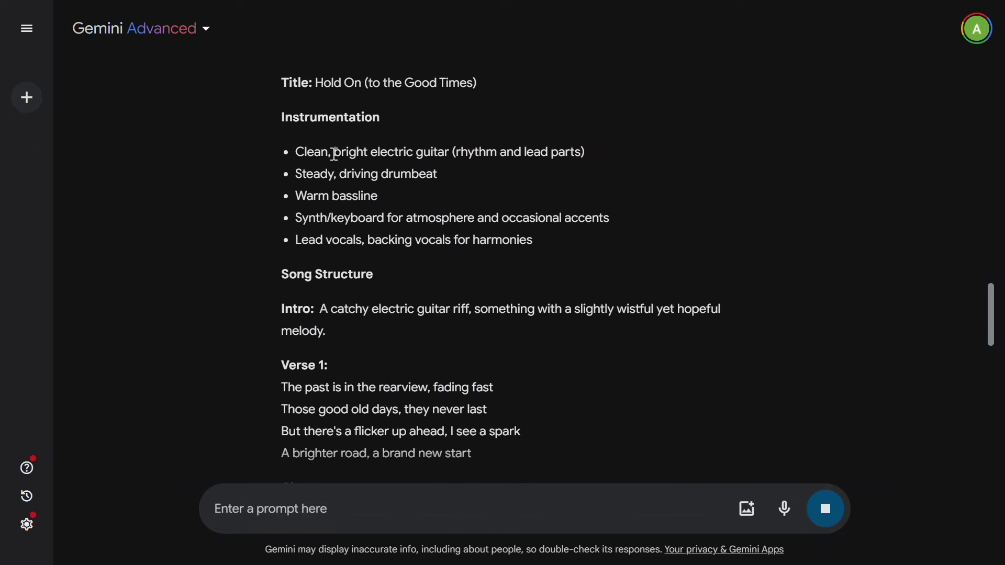
double_click(335, 154)
drag(339, 155, 457, 155)
scroll(361, 238, down, 3)
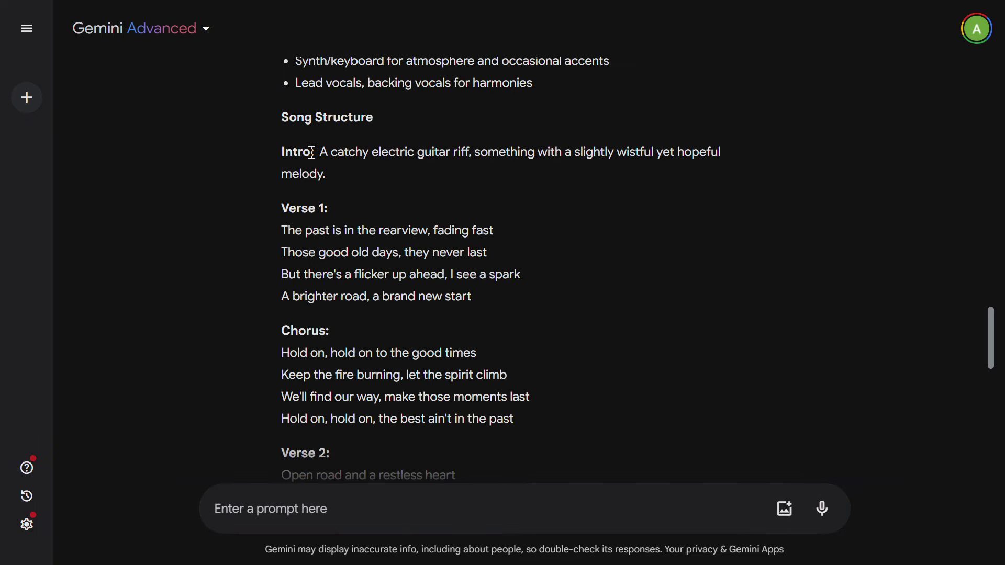
double_click(296, 117)
drag(297, 118, 373, 118)
scroll(338, 193, down, 2)
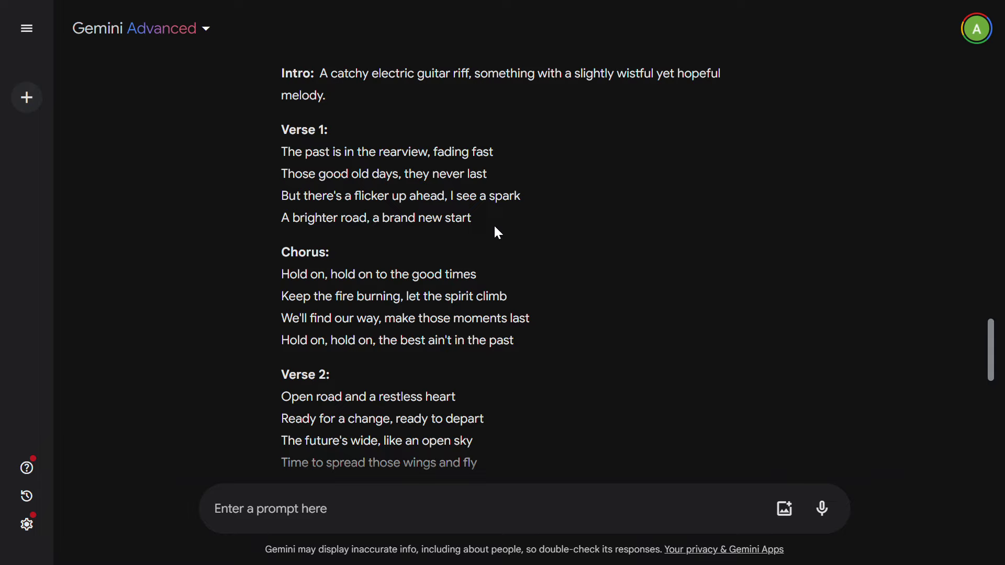
scroll(422, 189, up, 6)
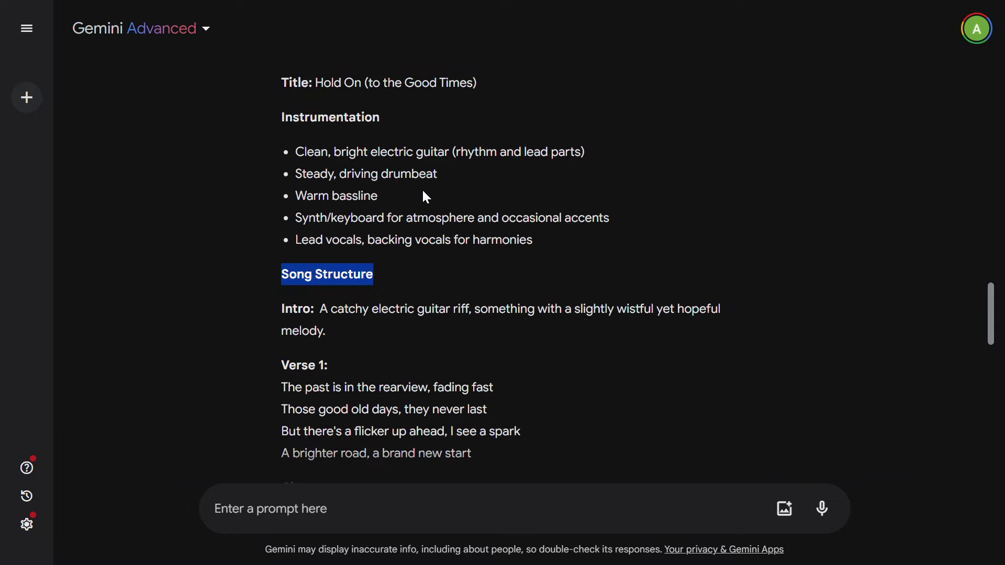
scroll(422, 193, up, 3)
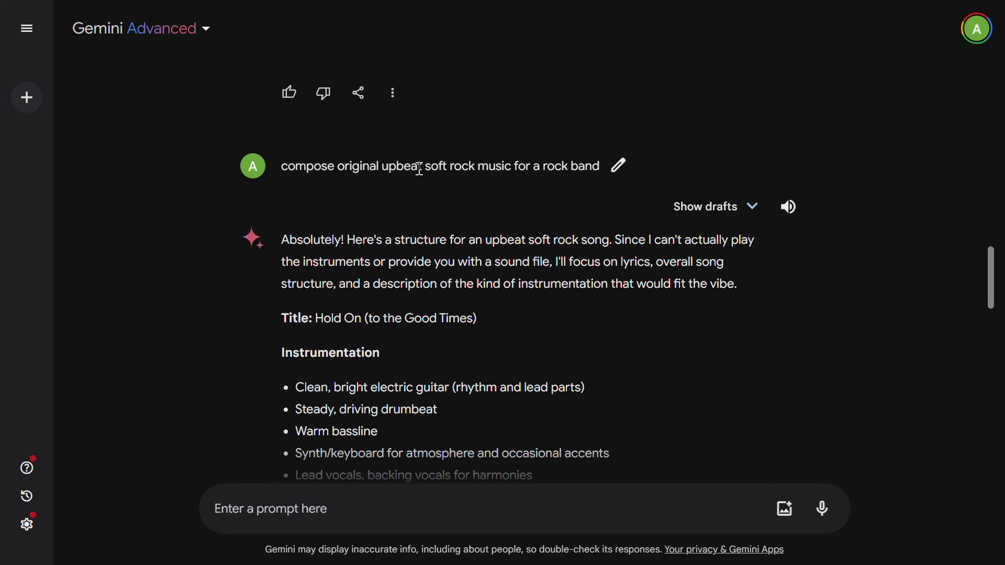
scroll(478, 426, down, 9)
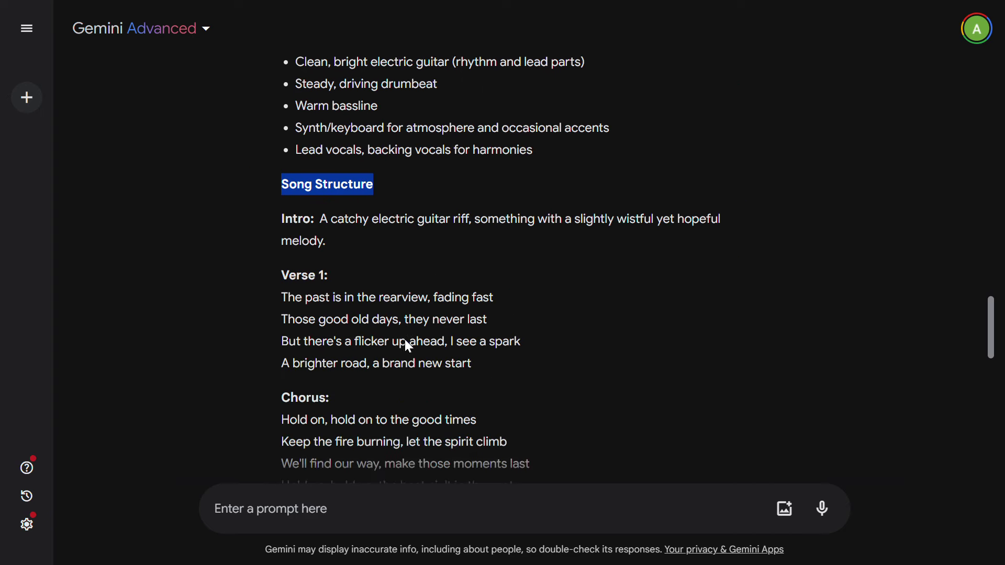
scroll(407, 340, down, 12)
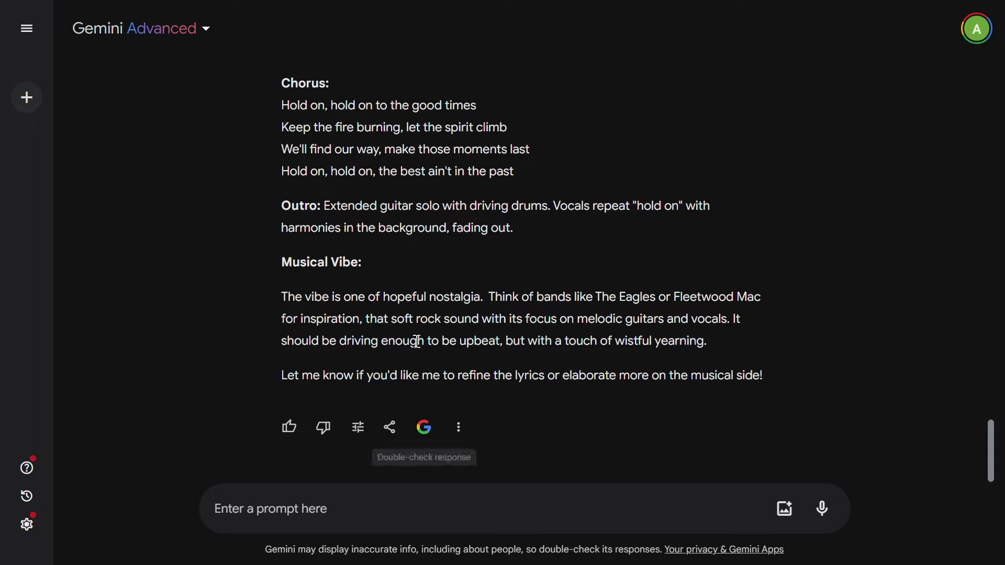
- Double-check the song reply with Google search, which finds no results
click(424, 429)
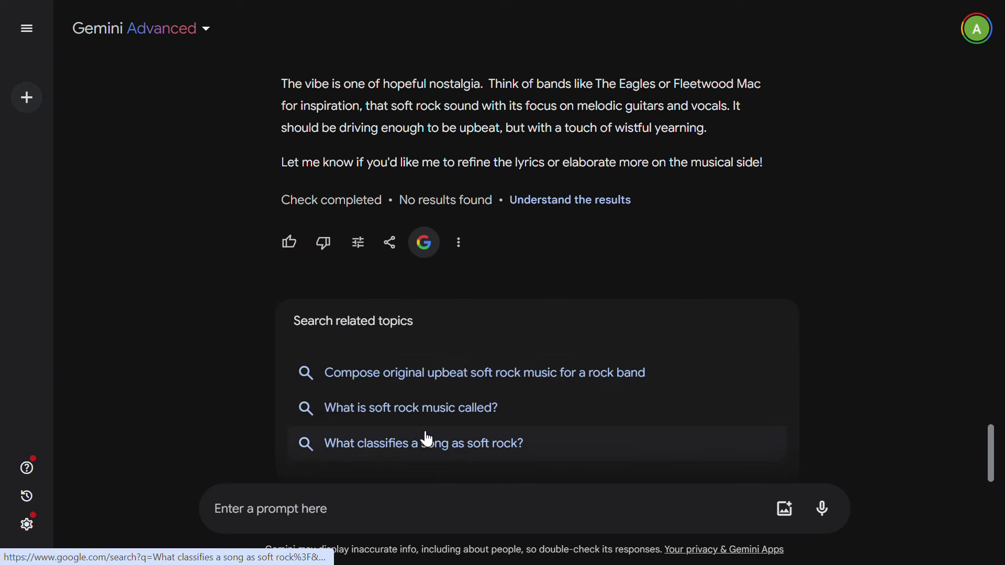
- Make the song reply Shorter, then reopen and close the Modify response menu unchanged
click(358, 244)
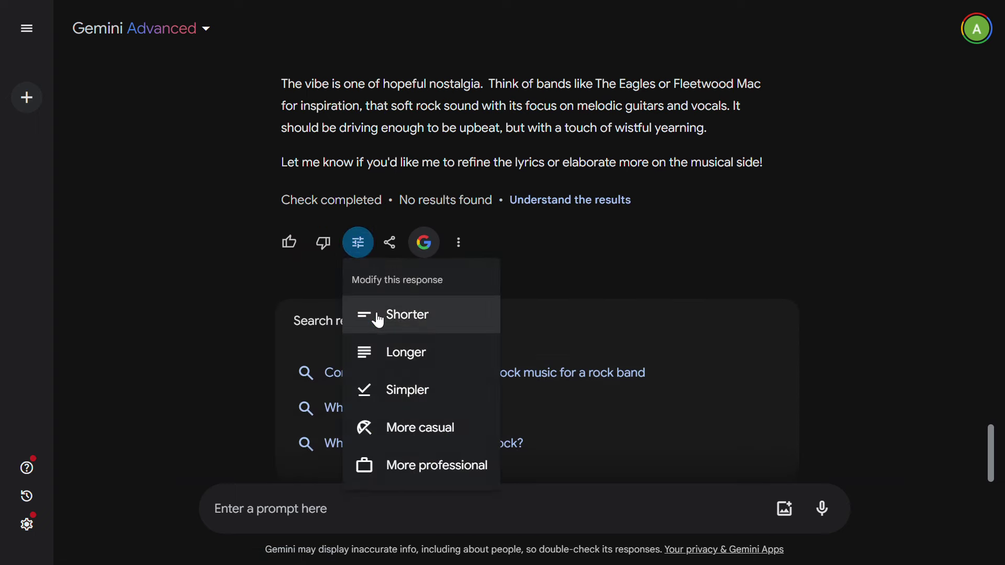
click(400, 316)
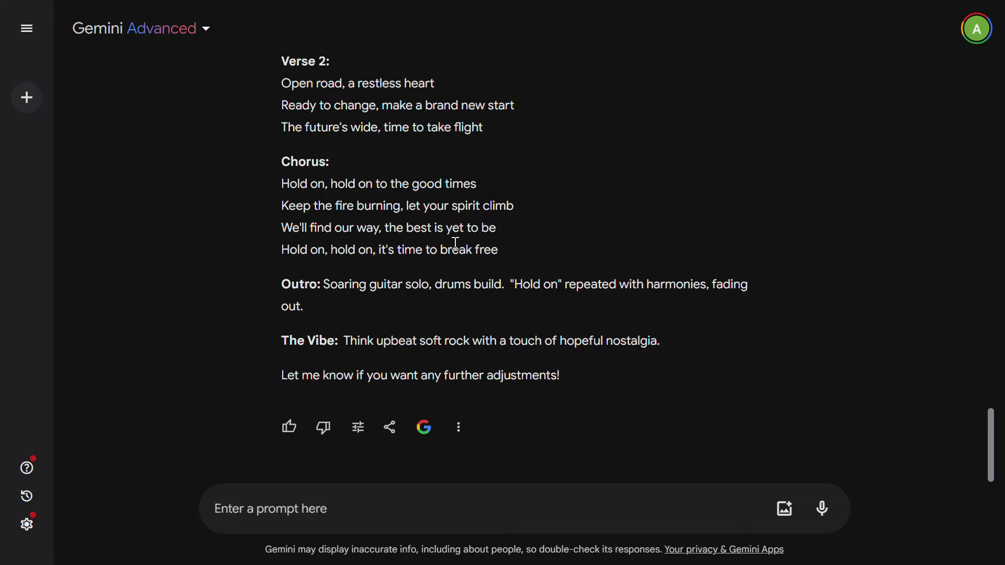
click(349, 432)
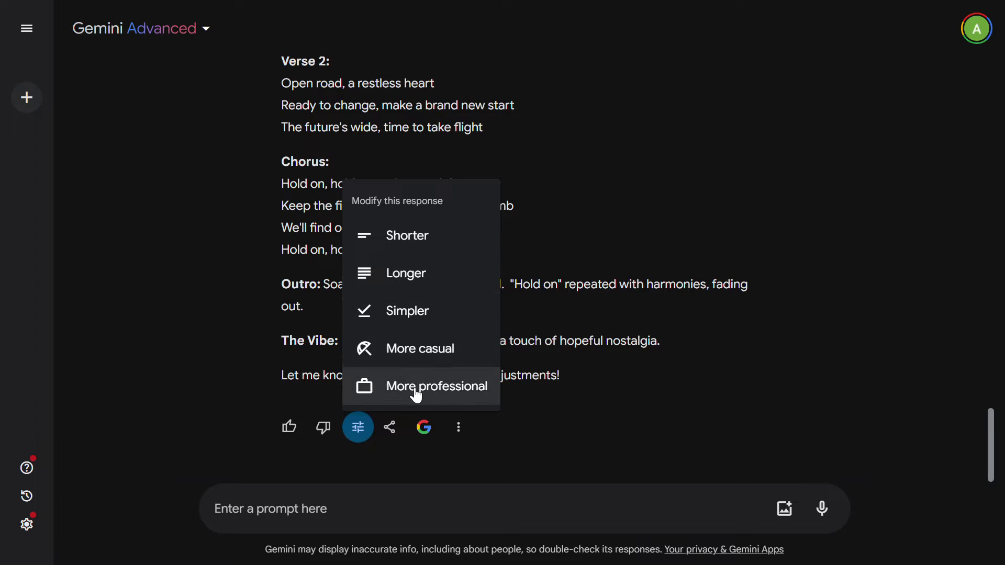
click(693, 372)
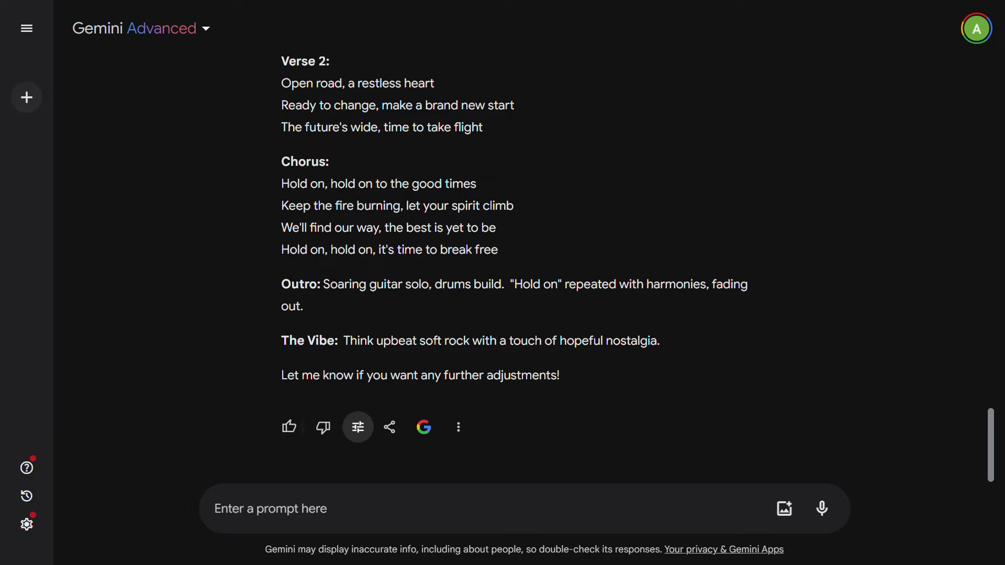
- Send the pasted Minecraft-like game code request and scroll through the step-by-step guide
click(287, 508)
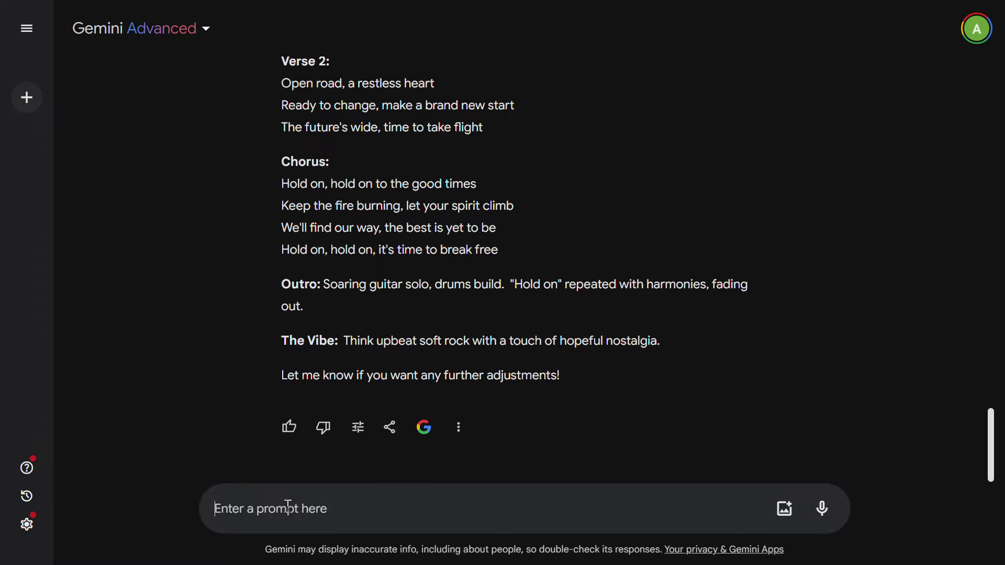
text(write me a code to create a game like minecraft)
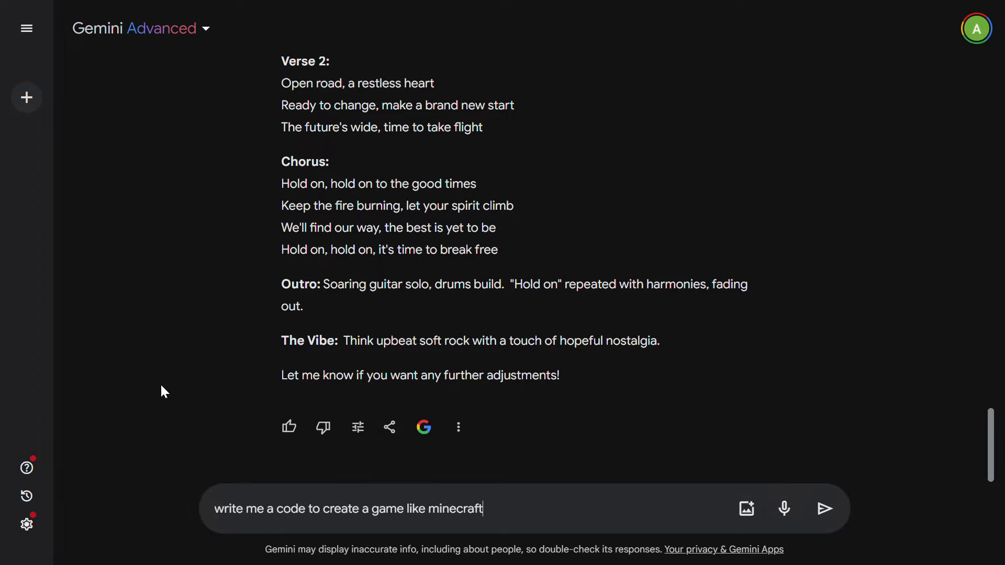
click(822, 509)
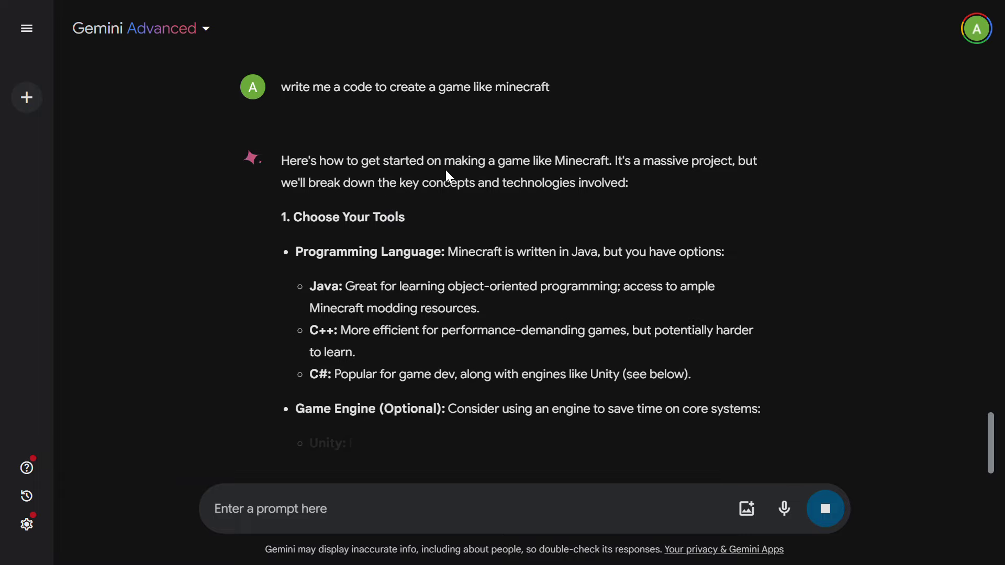
scroll(574, 171, down, 2)
scroll(378, 233, up, 2)
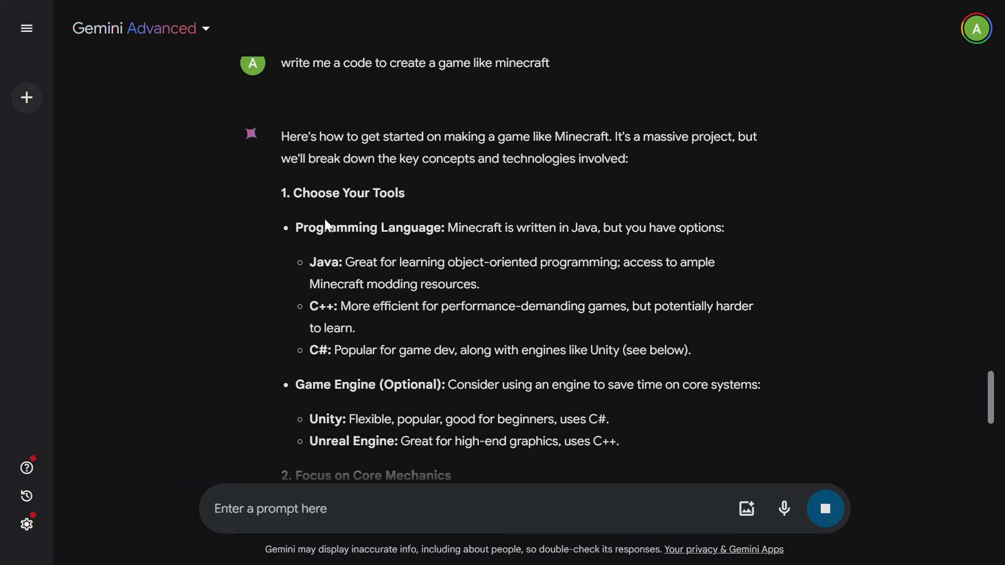
scroll(376, 267, down, 2)
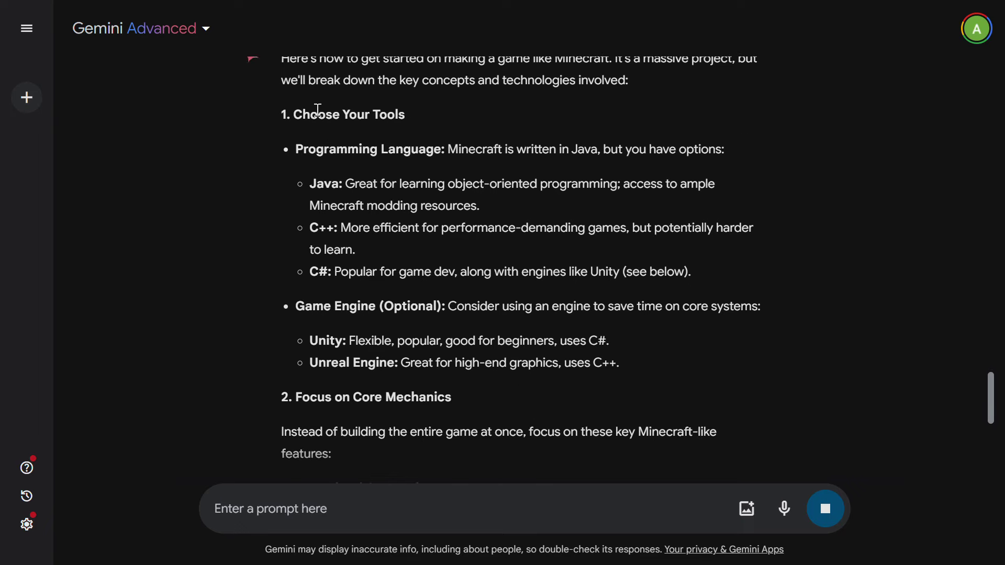
scroll(386, 227, down, 3)
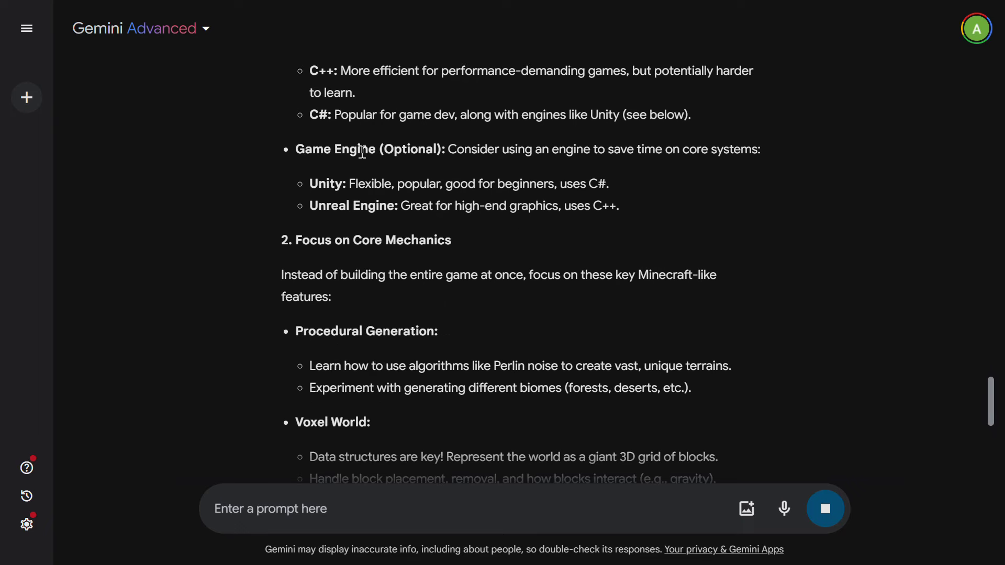
scroll(360, 322, down, 2)
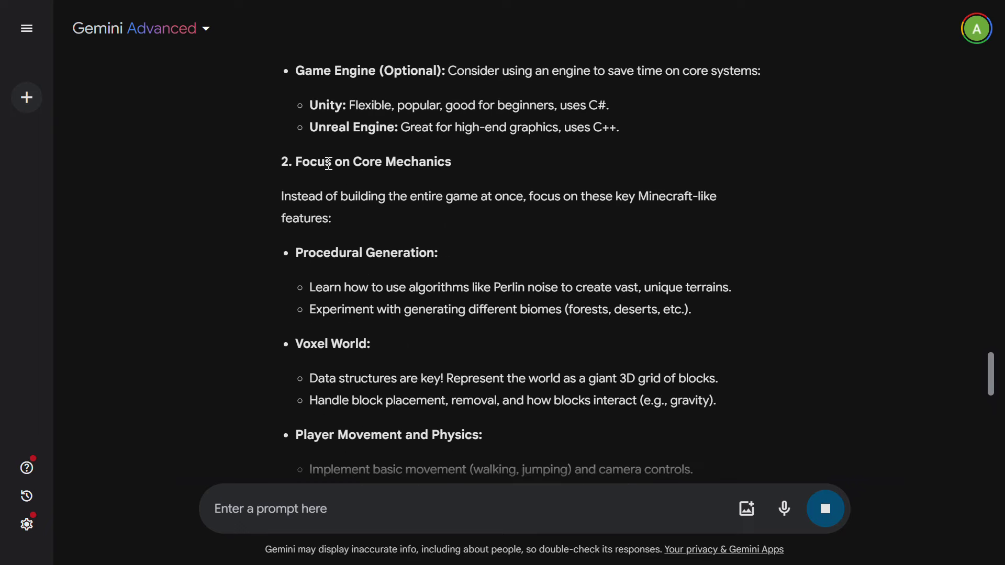
scroll(350, 319, down, 5)
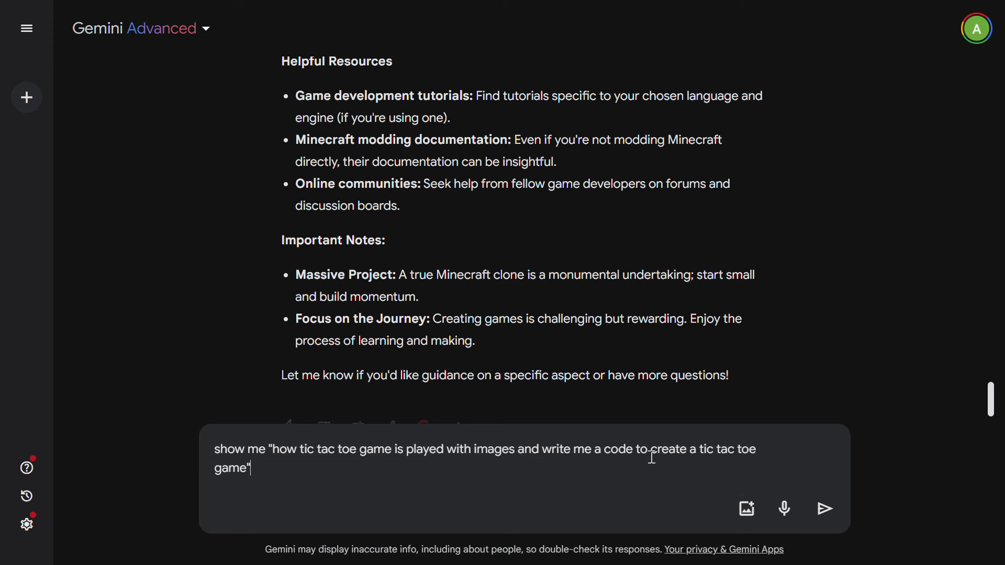
click(827, 510)
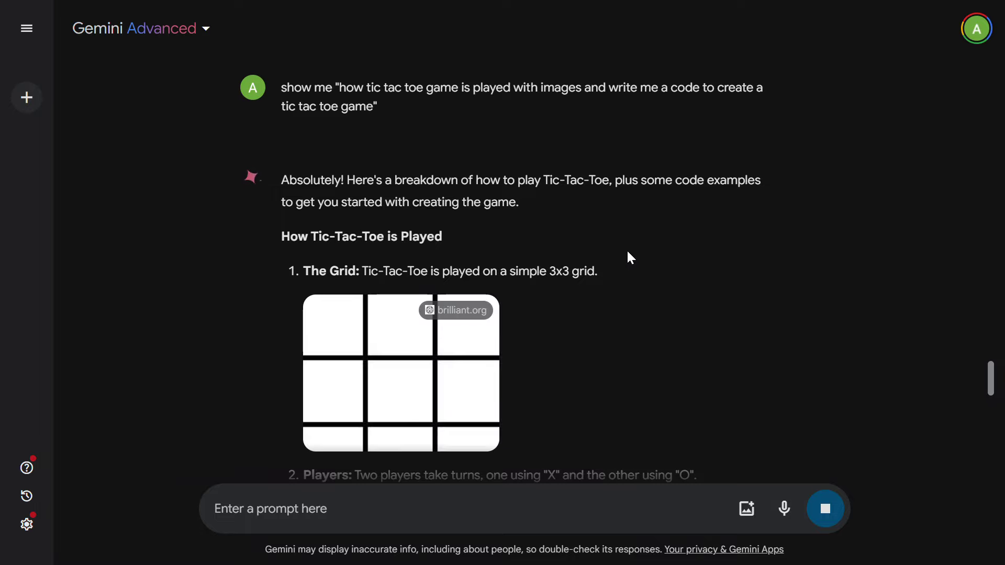
scroll(293, 157, down, 1)
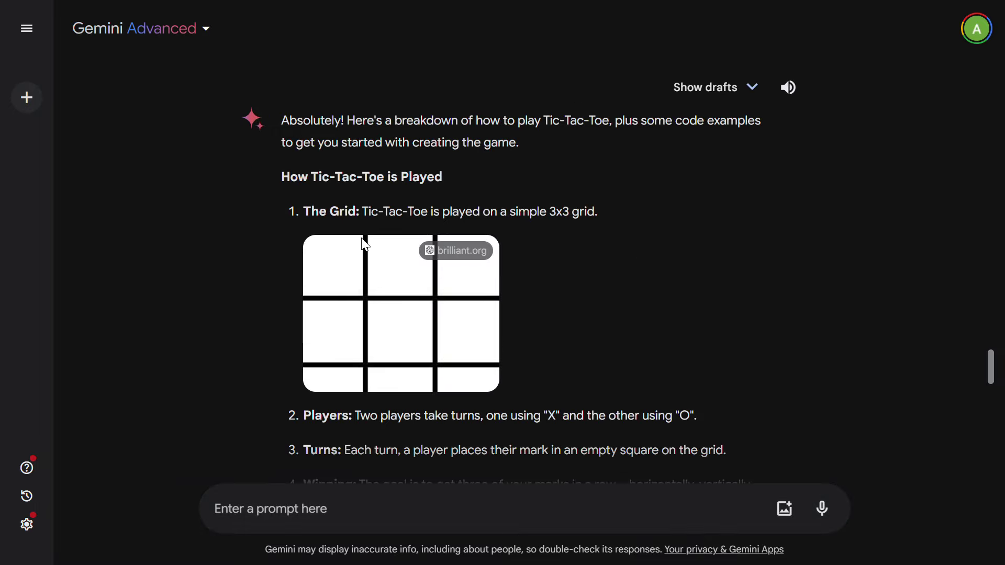
scroll(398, 325, down, 1)
scroll(487, 240, down, 3)
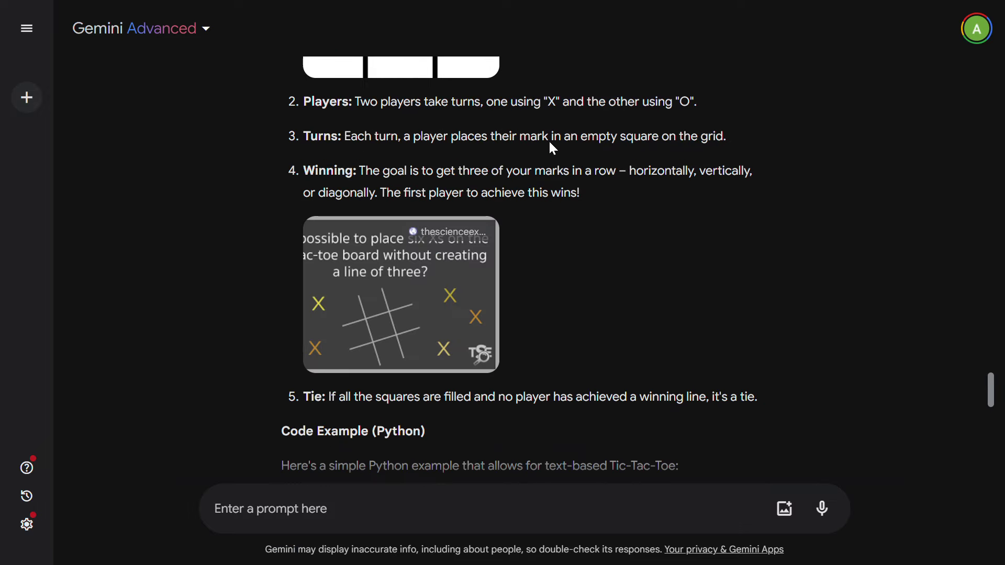
scroll(397, 273, down, 1)
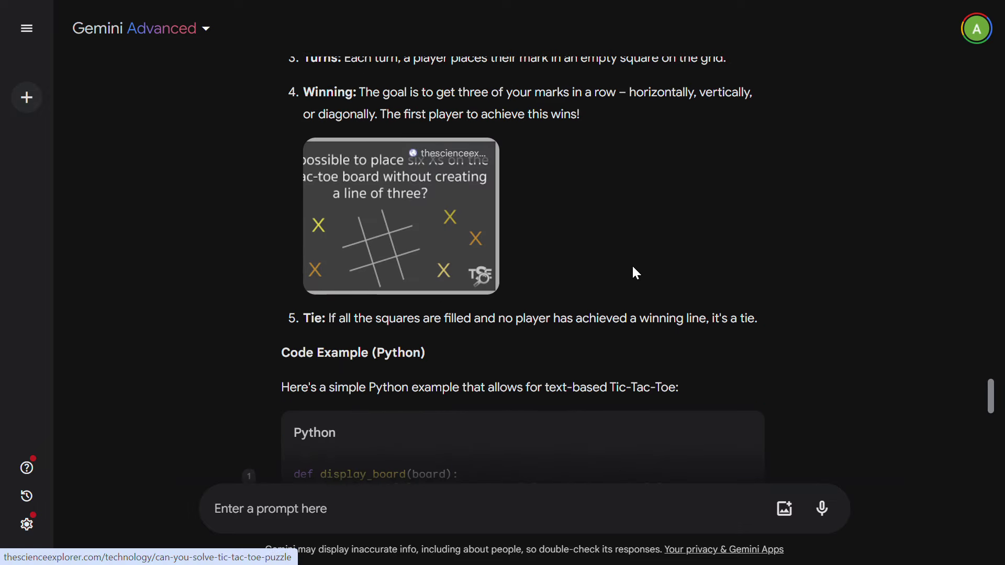
scroll(529, 325, up, 1)
drag(304, 397, 323, 393)
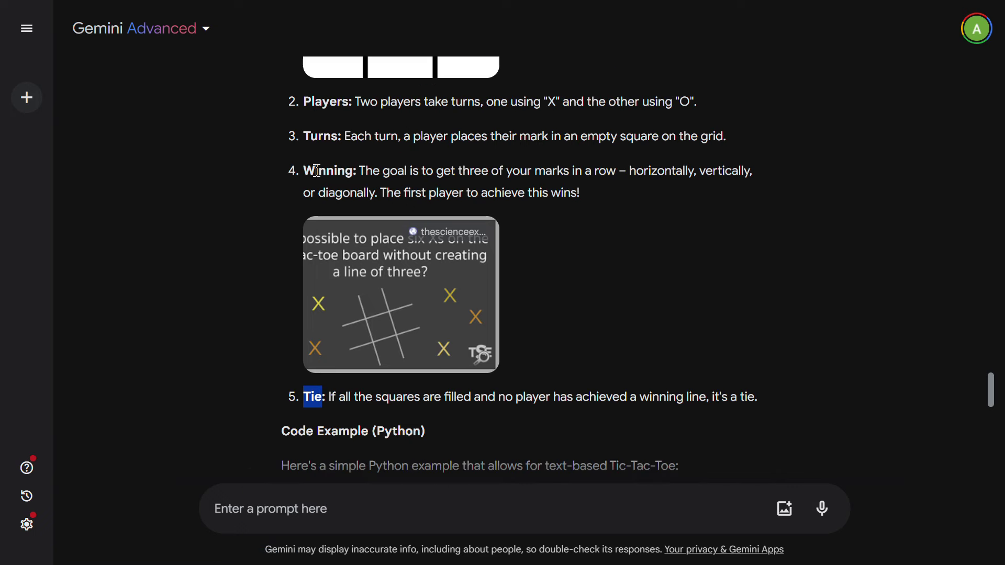
scroll(614, 234, down, 4)
- Highlight 'Python example' and select the tic-tac-toe code block in the answer
drag(372, 152, 460, 152)
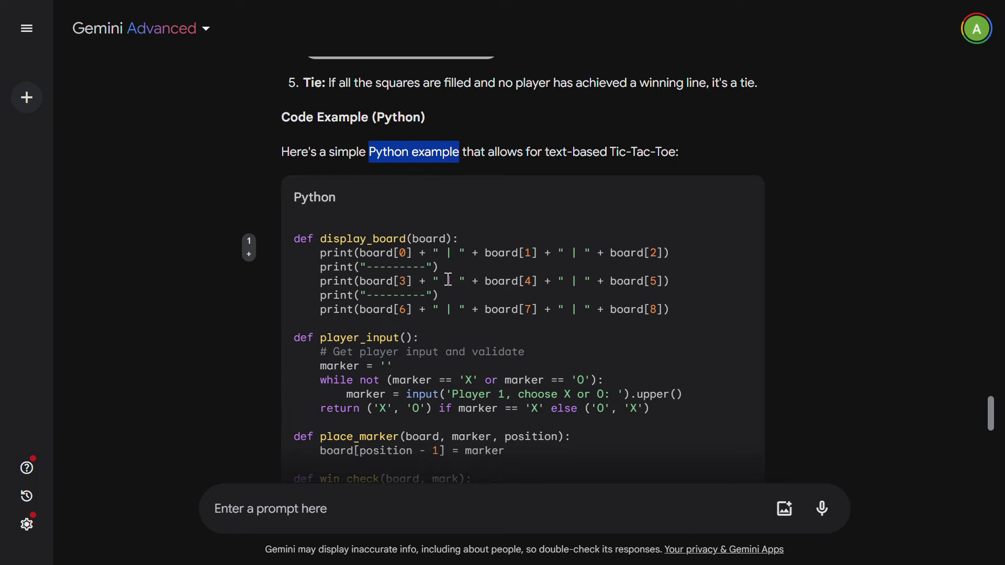
scroll(449, 279, down, 3)
scroll(379, 200, up, 1)
mouse_move(294, 163)
mouse_down()
mouse_move(314, 164)
mouse_move(548, 398)
mouse_move(568, 476)
mouse_up()
scroll(560, 324, down, 3)
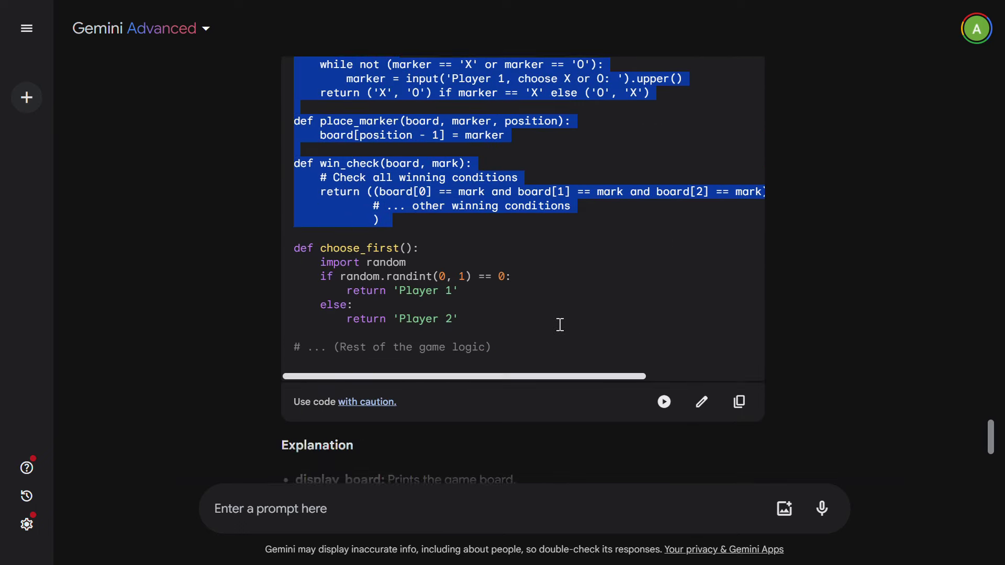
scroll(513, 272, down, 2)
scroll(513, 272, up, 1)
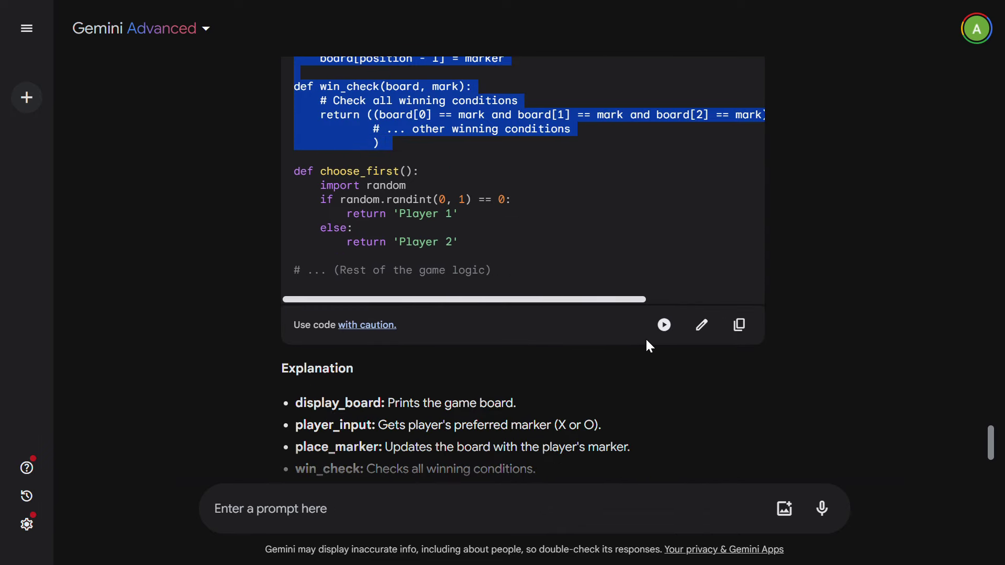
- Run the tic-tac-toe Python code, showing a SyntaxError traceback, and scroll to the Sources list
click(670, 338)
scroll(353, 269, up, 3)
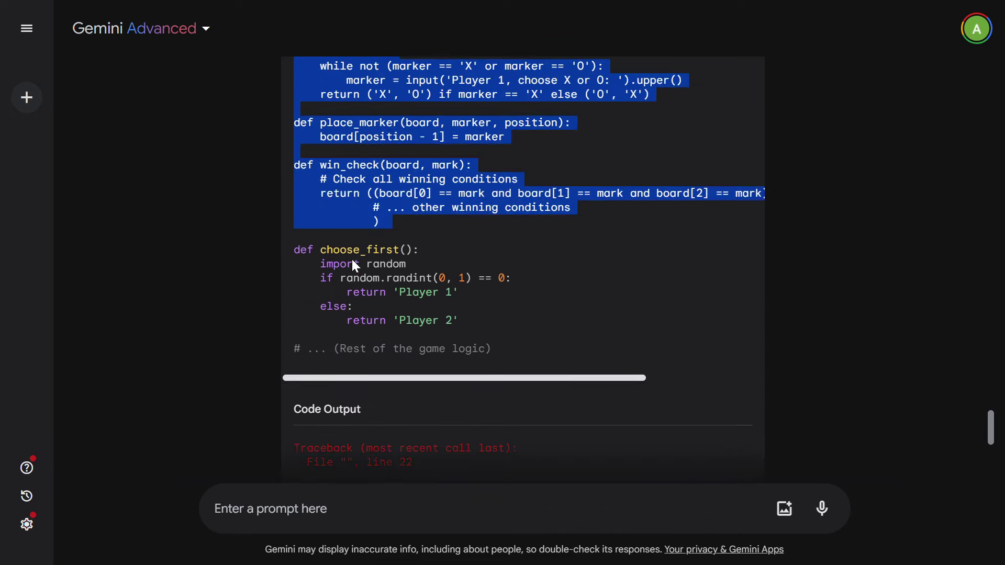
click(359, 261)
drag(335, 342, 490, 344)
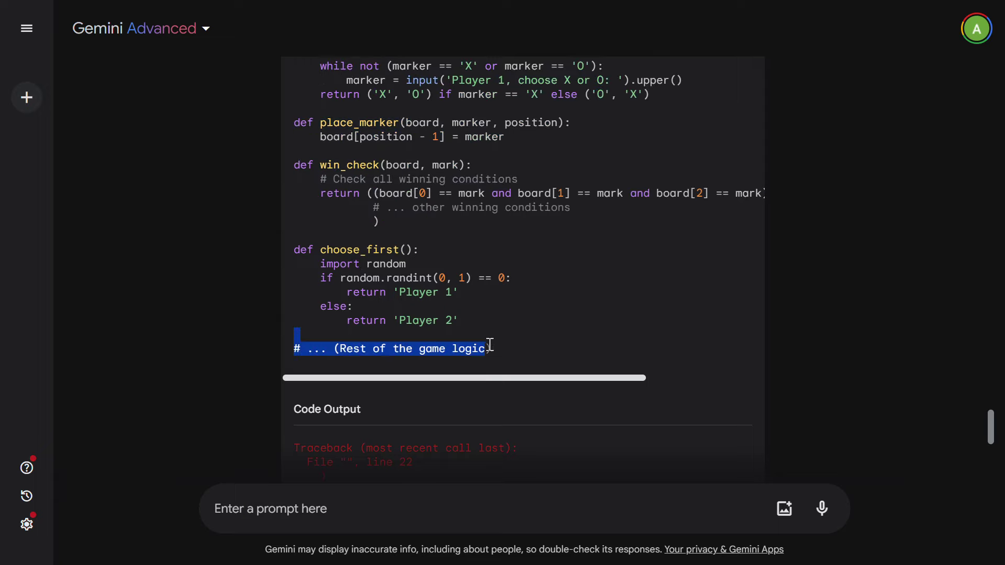
scroll(517, 350, down, 3)
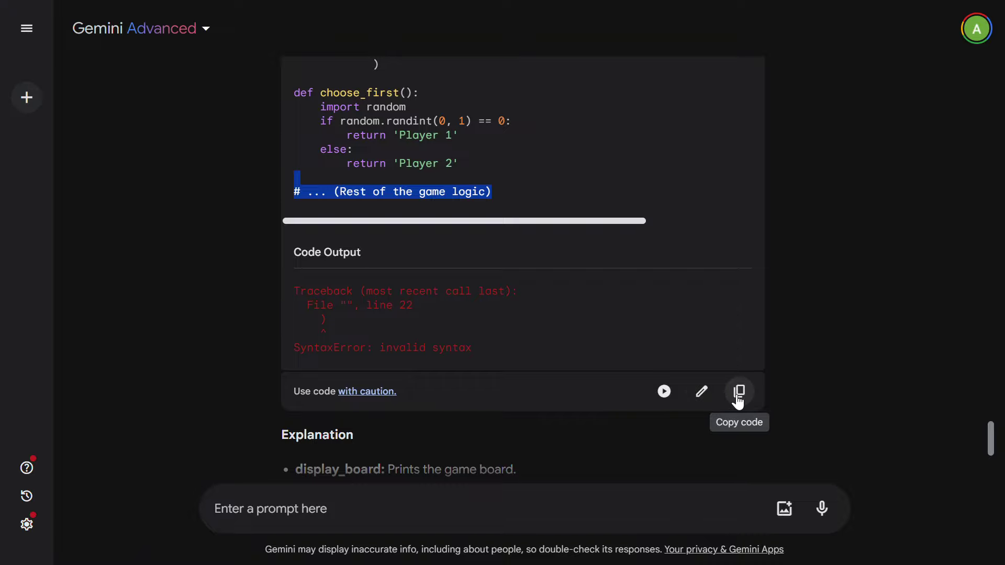
scroll(548, 363, down, 6)
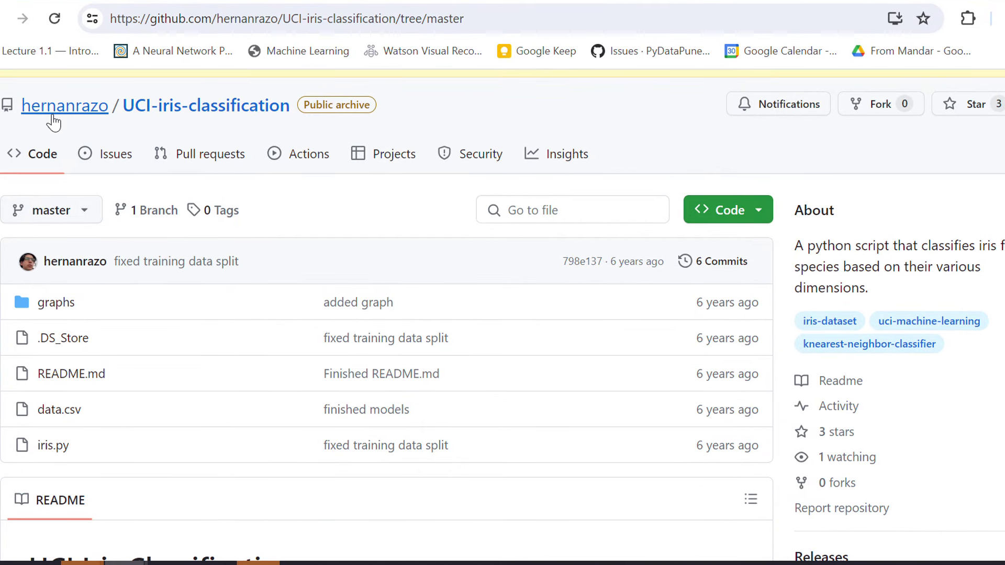
- Open iris.py in the UCI-iris-classification repository and select its code from line 1 to 150
click(47, 449)
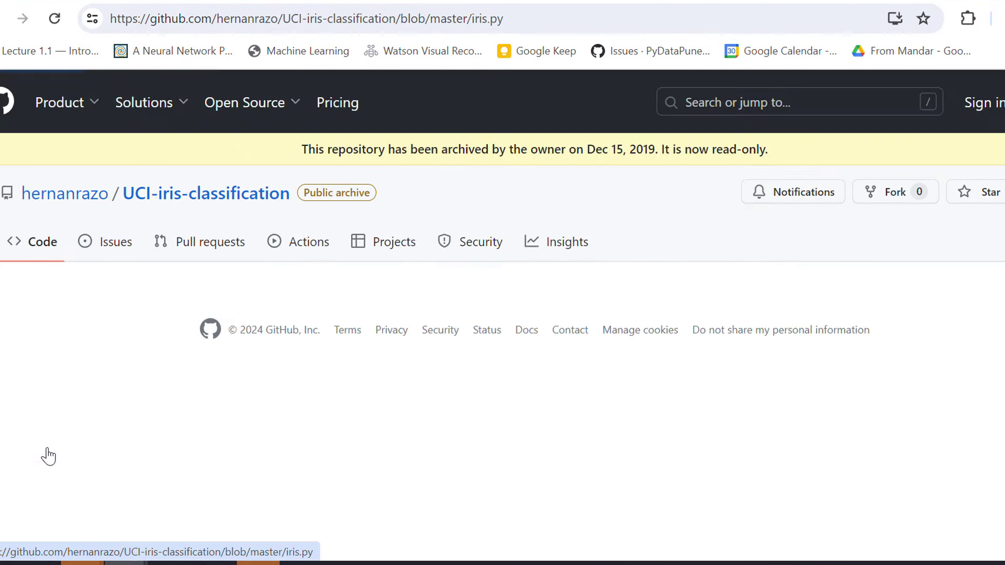
drag(365, 360, 468, 514)
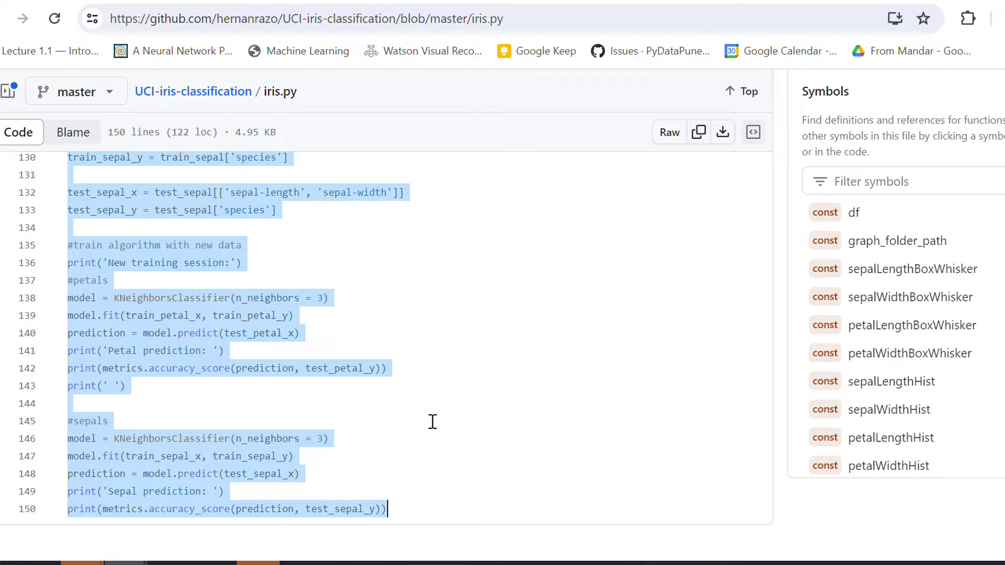
scroll(433, 422, up, 20)
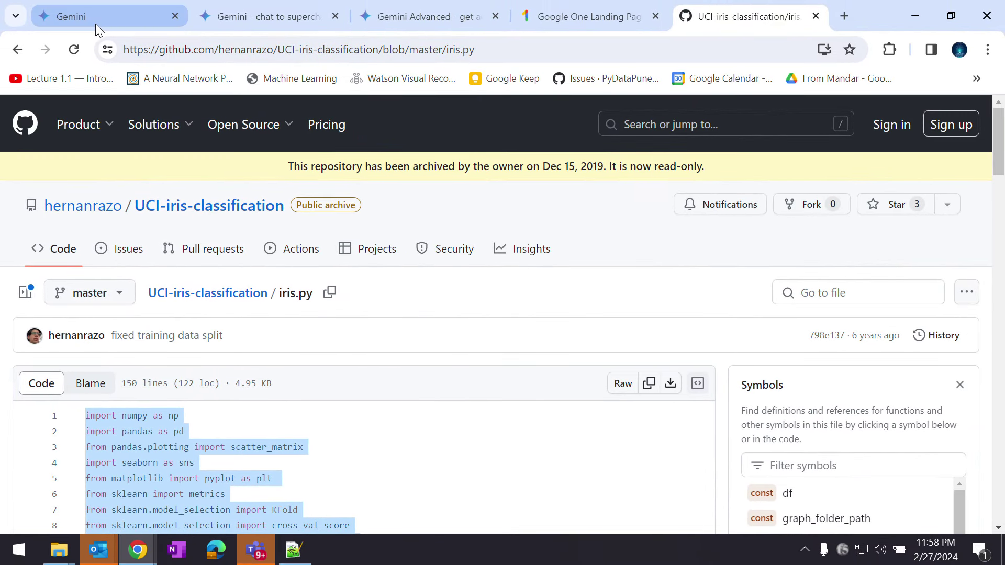
- In full-screen Gemini, send 'Explain me this code' followed by the pasted iris.py code
click(88, 12)
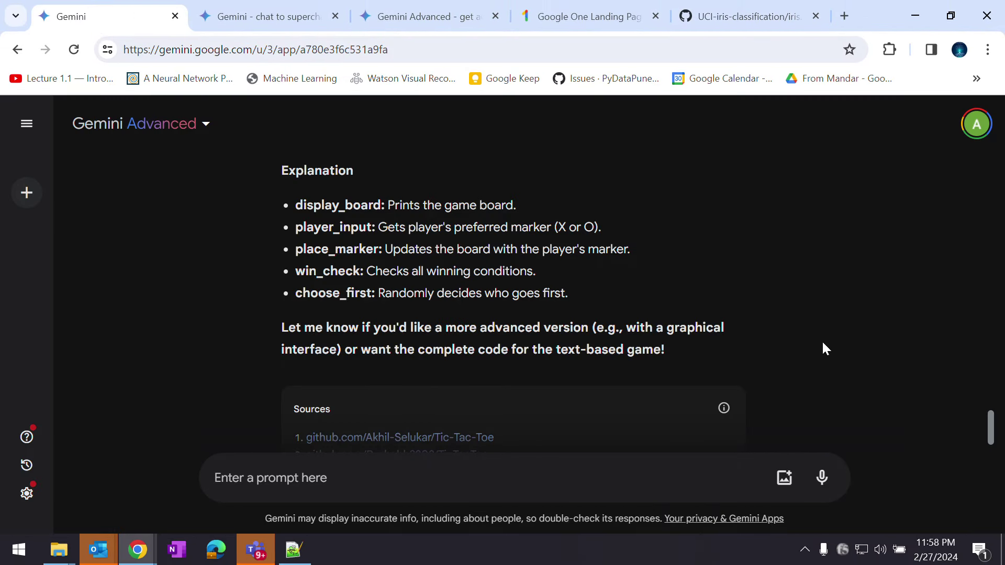
key(F11)
text(Explain me this code ")
key(ctrl+v)
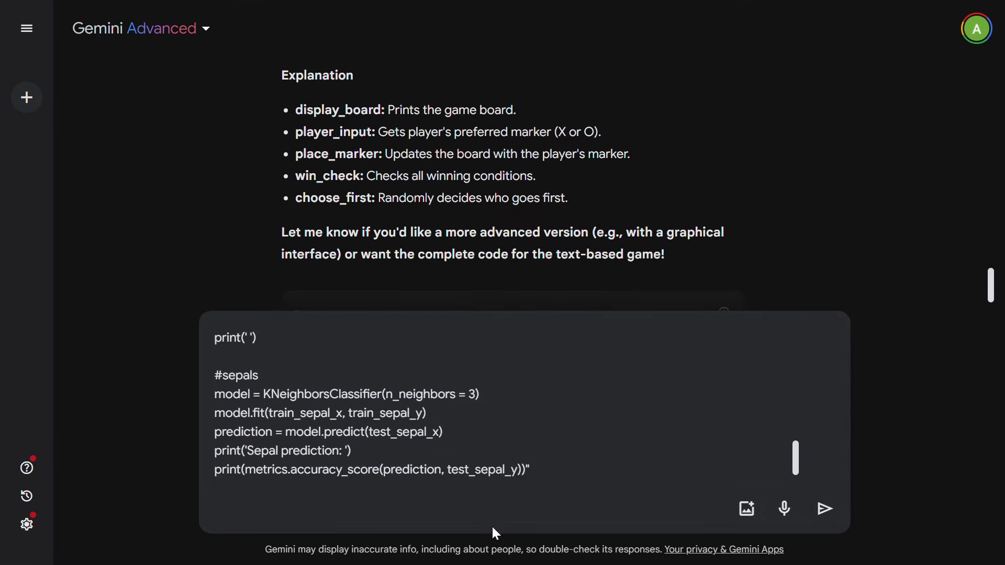
click(826, 508)
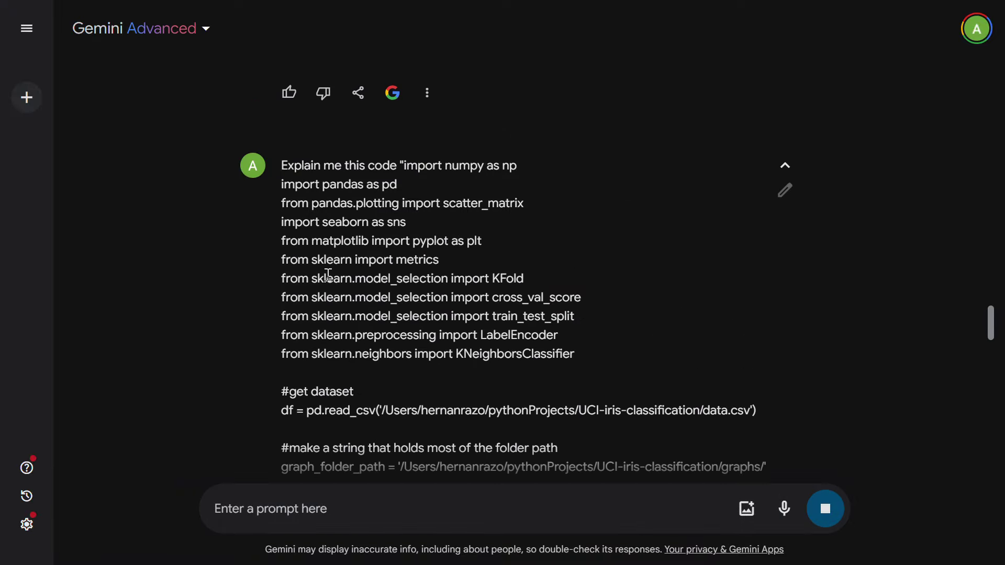
- Review the reply's Libraries section, highlighting matplotlib, sklearn, numpy, pandas and DataFrames
scroll(328, 275, down, 3)
scroll(365, 305, down, 3)
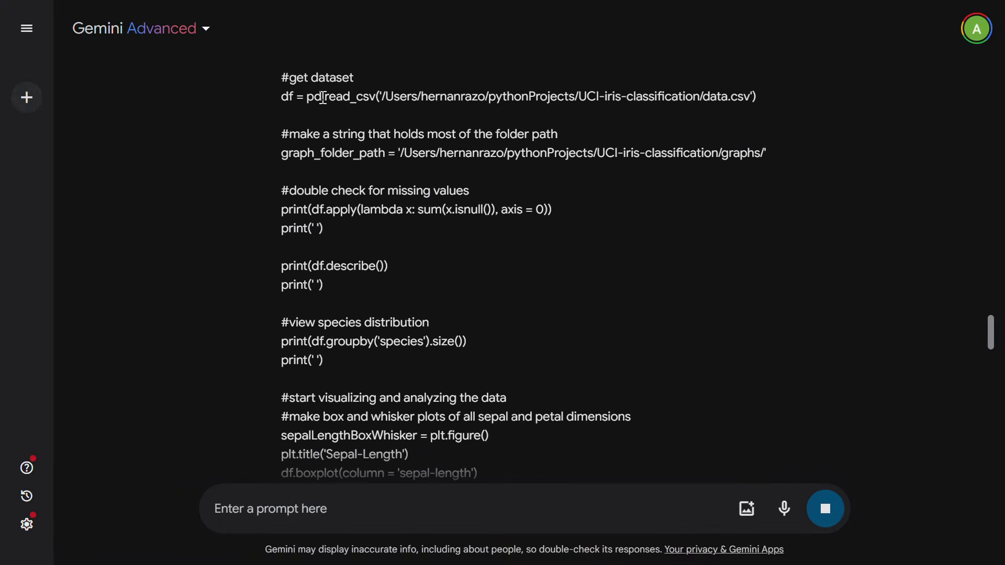
scroll(356, 311, down, 15)
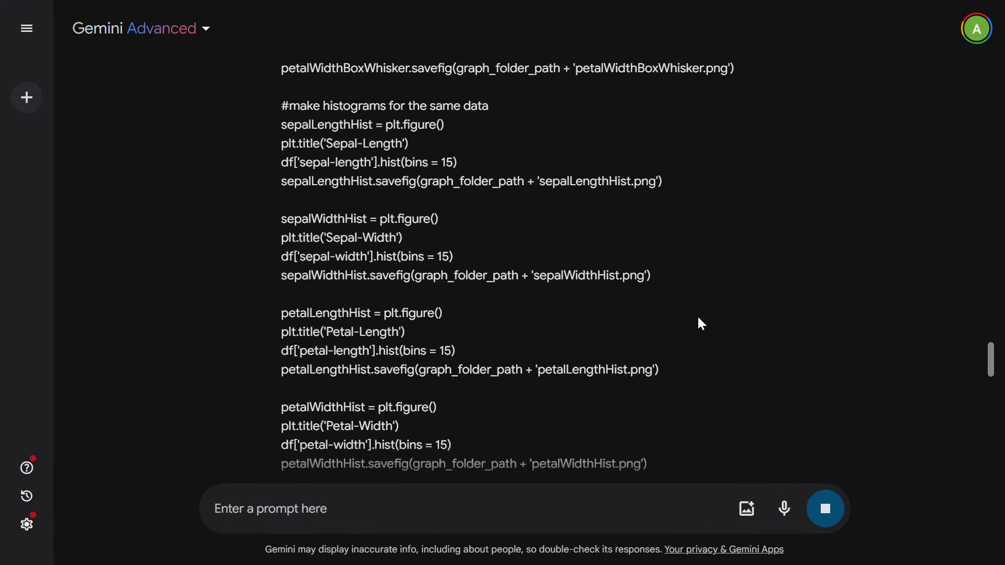
scroll(665, 335, down, 20)
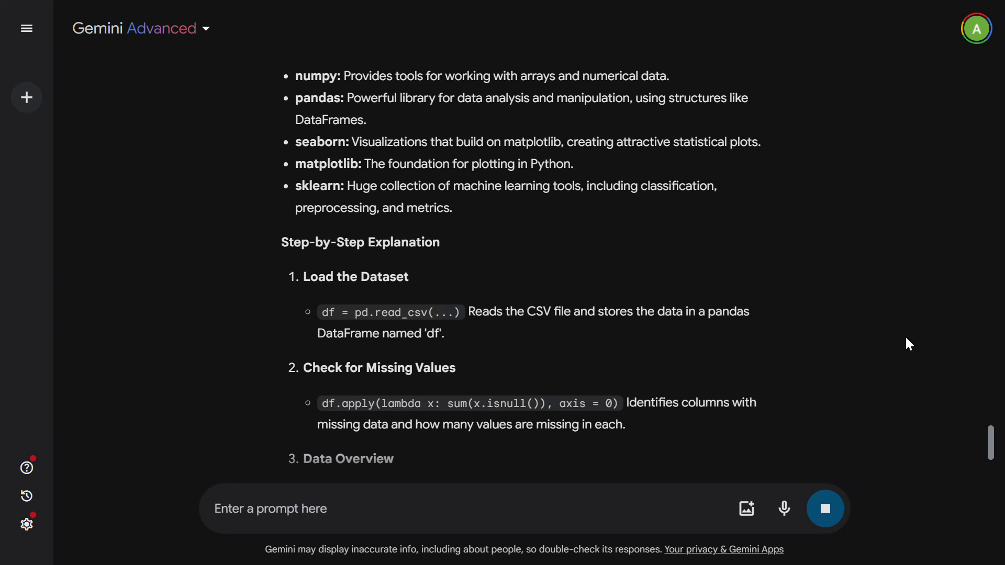
scroll(568, 293, up, 3)
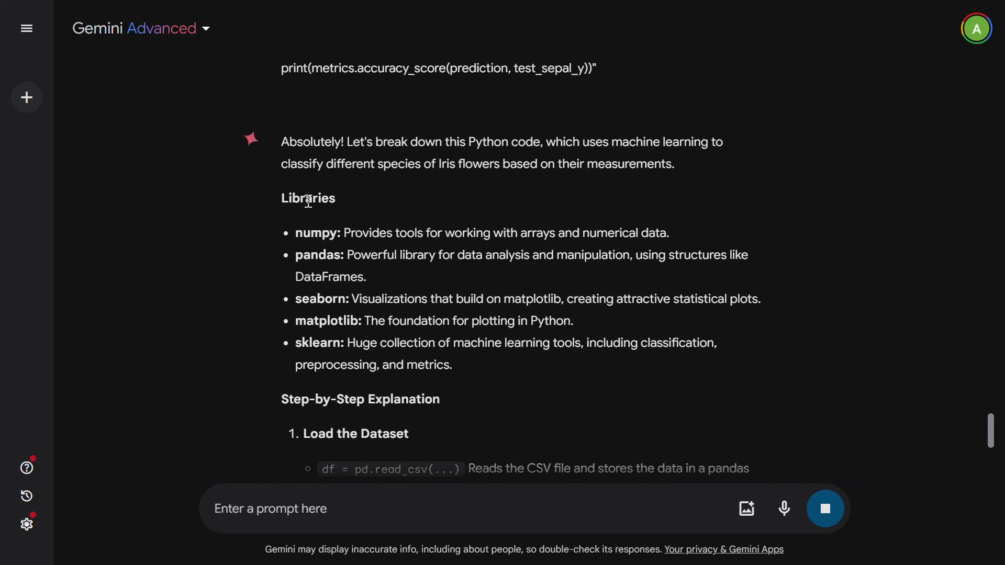
double_click(309, 201)
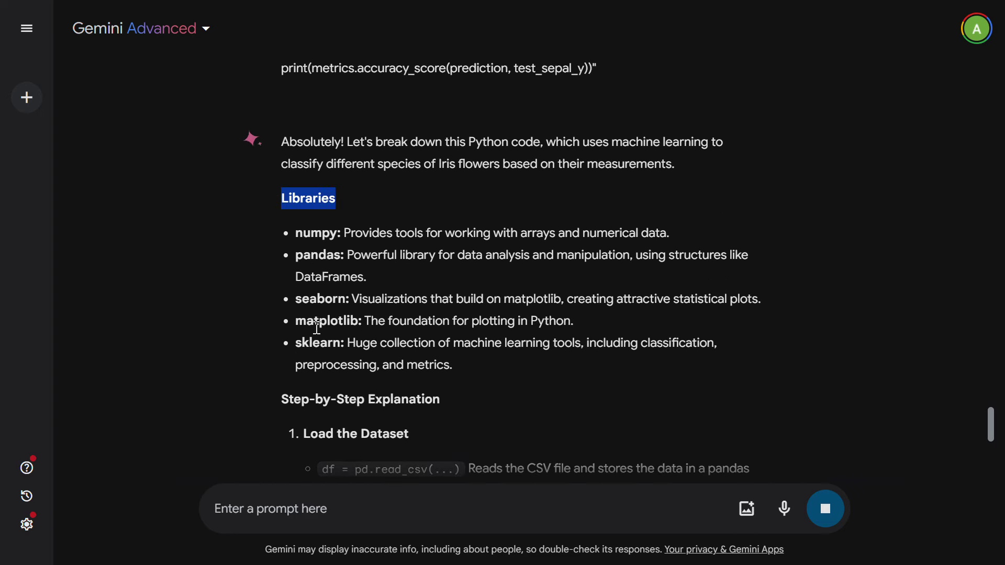
double_click(317, 323)
double_click(319, 343)
click(348, 231)
drag(344, 230, 629, 234)
click(320, 234)
double_click(321, 234)
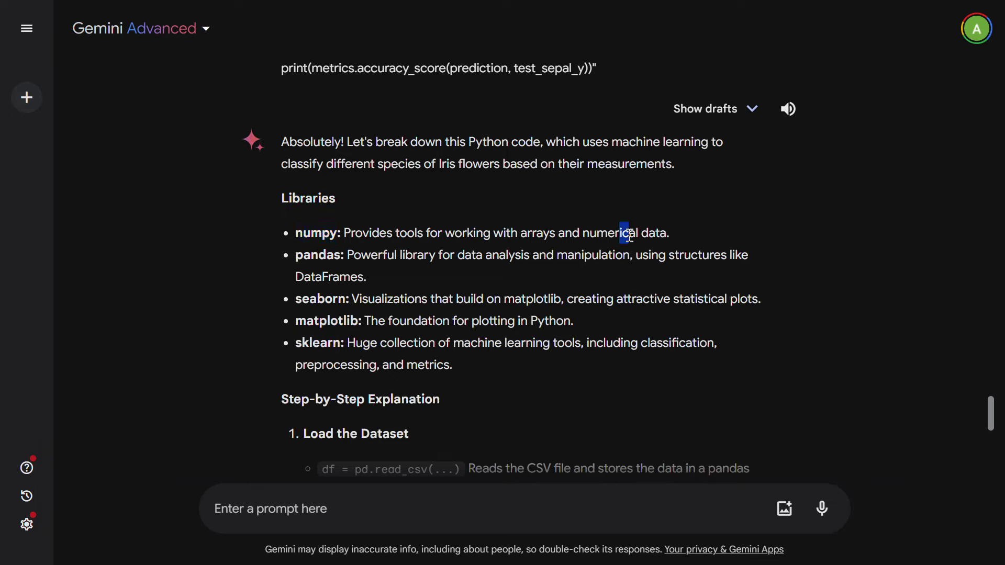
double_click(304, 254)
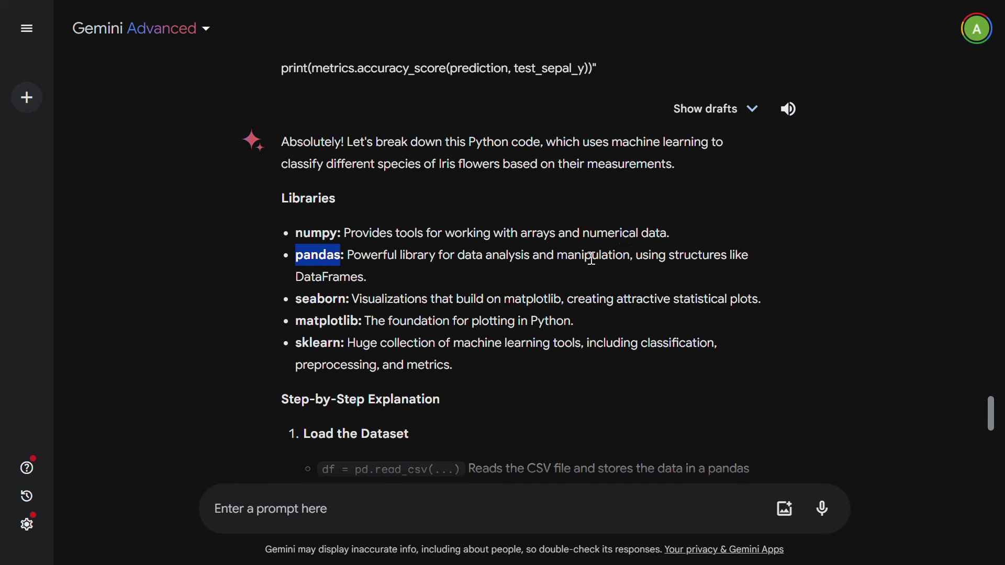
double_click(331, 278)
- Read the Step-by-Step Explanation, highlighting Dataset, Missing, Data Visualization, Violin and Scatter
scroll(380, 303, down, 5)
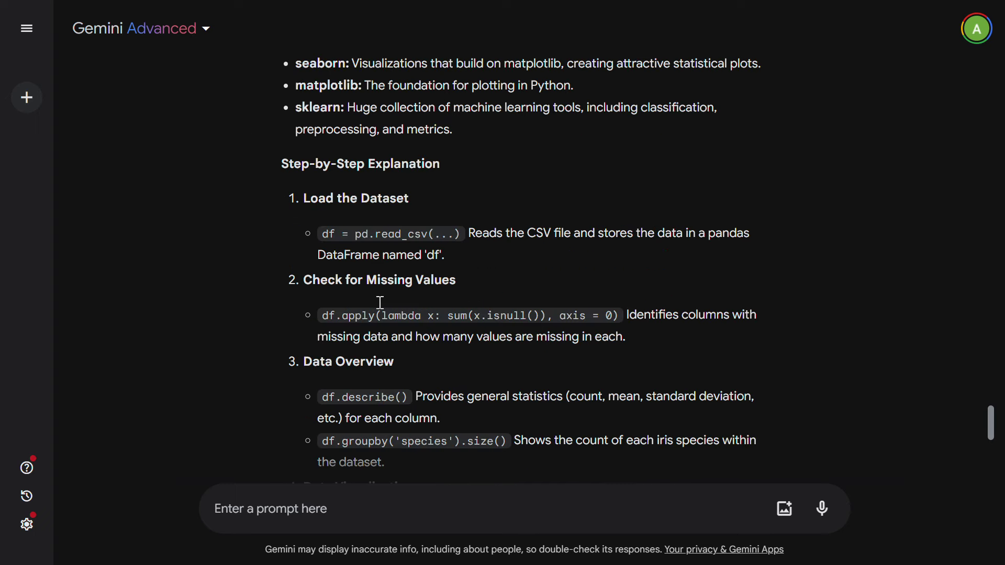
triple_click(382, 169)
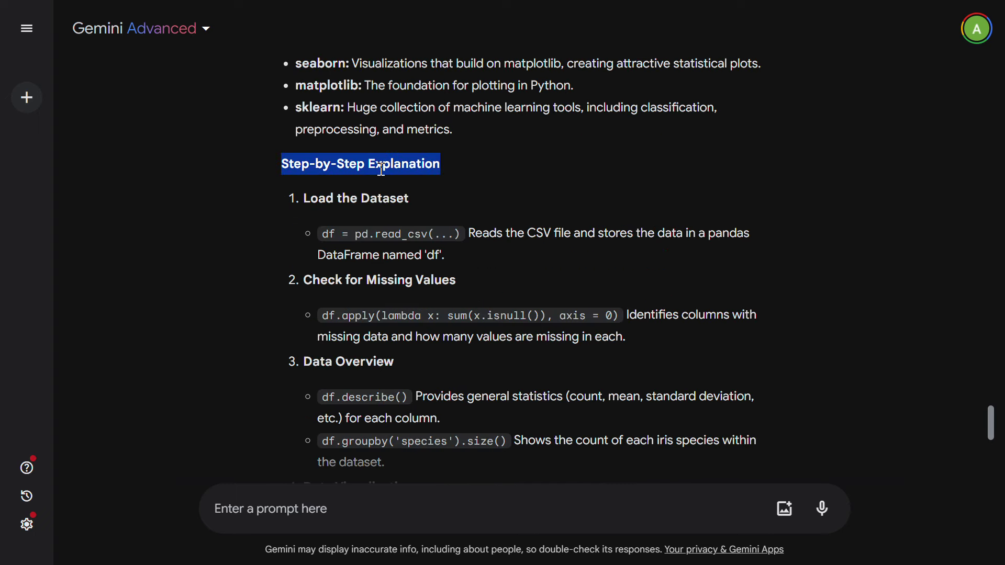
double_click(386, 200)
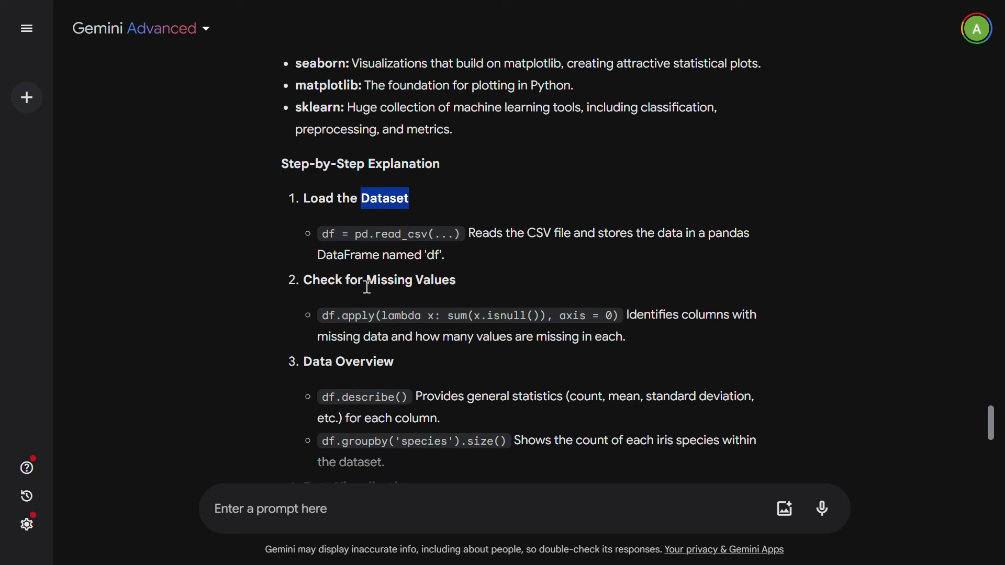
double_click(393, 277)
scroll(335, 308, down, 7)
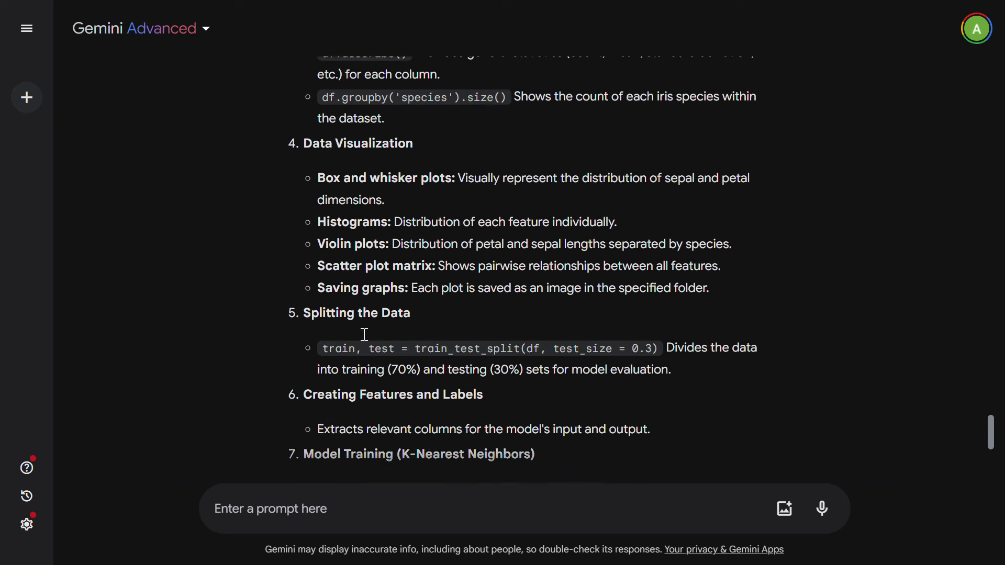
scroll(365, 334, down, 1)
double_click(335, 218)
triple_click(316, 95)
double_click(340, 199)
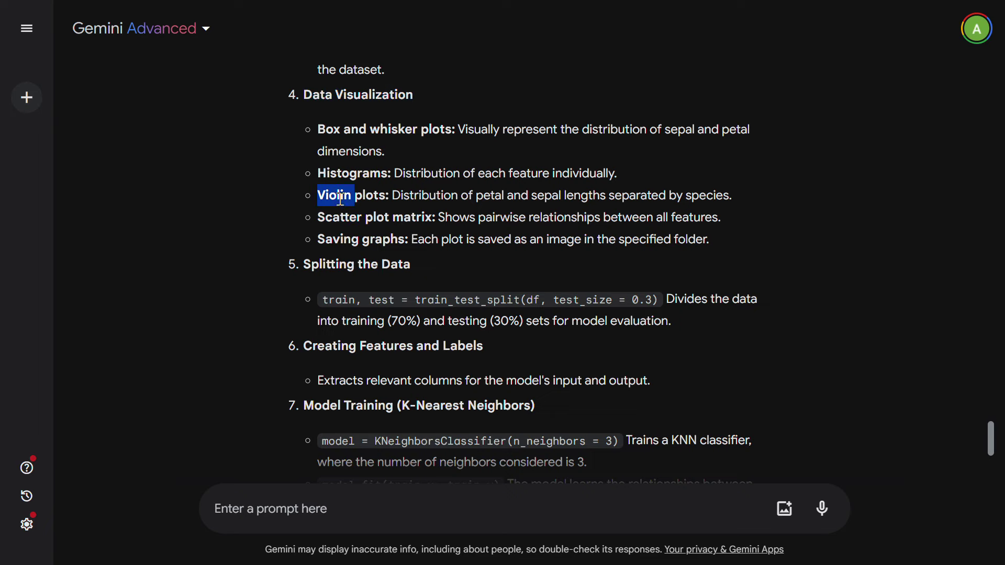
double_click(342, 217)
scroll(363, 245, down, 2)
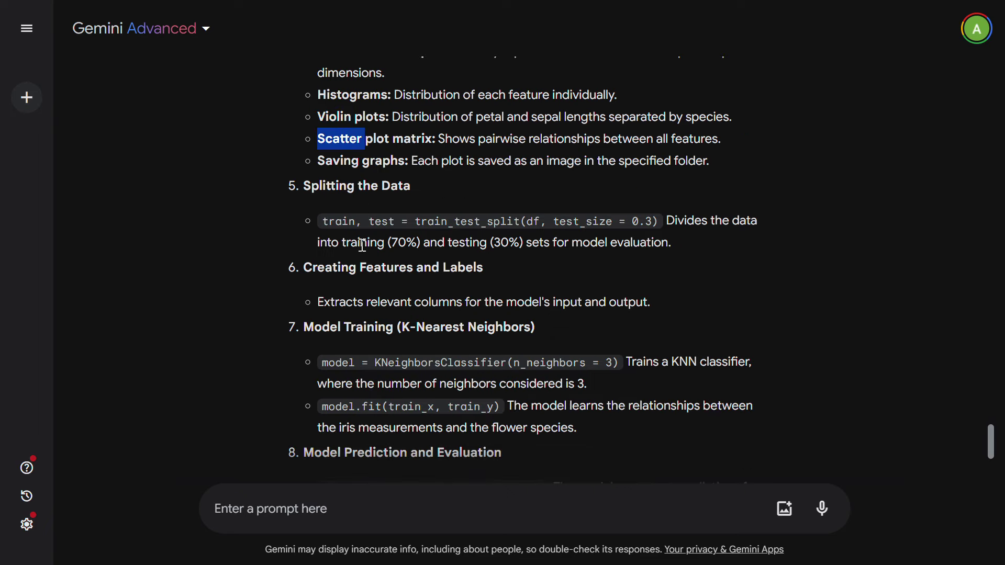
scroll(342, 246, down, 3)
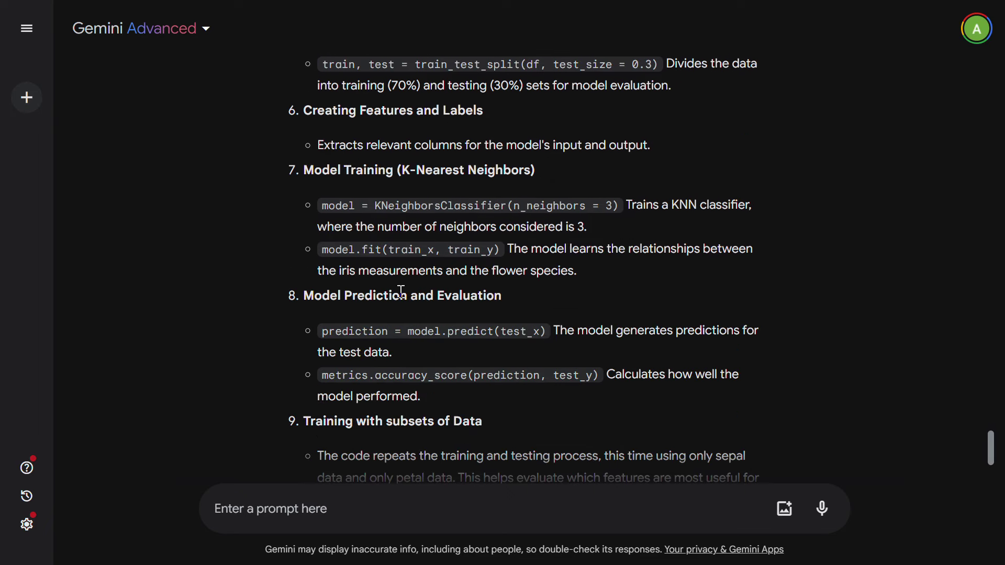
scroll(401, 291, down, 4)
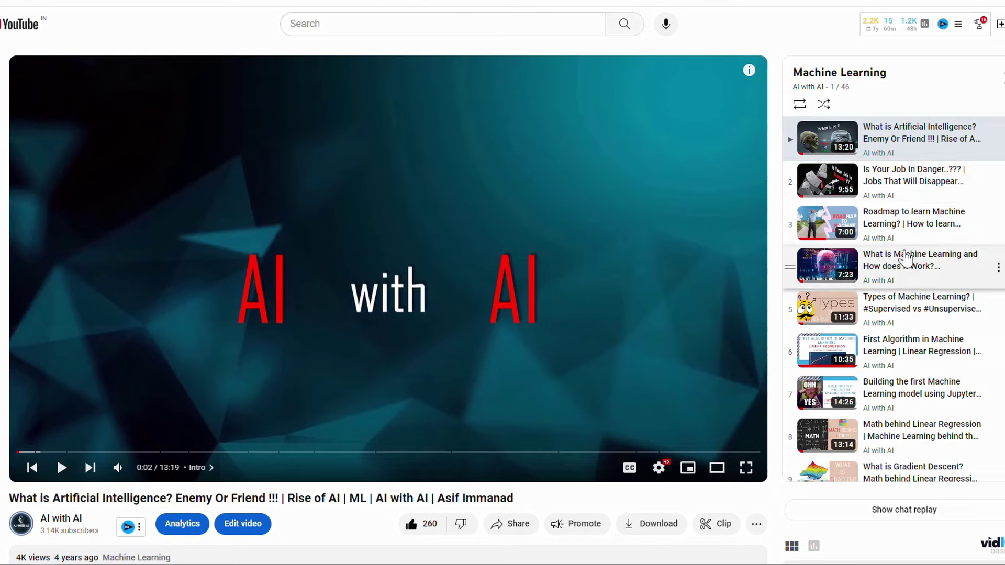
- Scroll down through the YouTube Machine Learning playlist panel
scroll(901, 264, down, 7)
scroll(903, 265, down, 5)
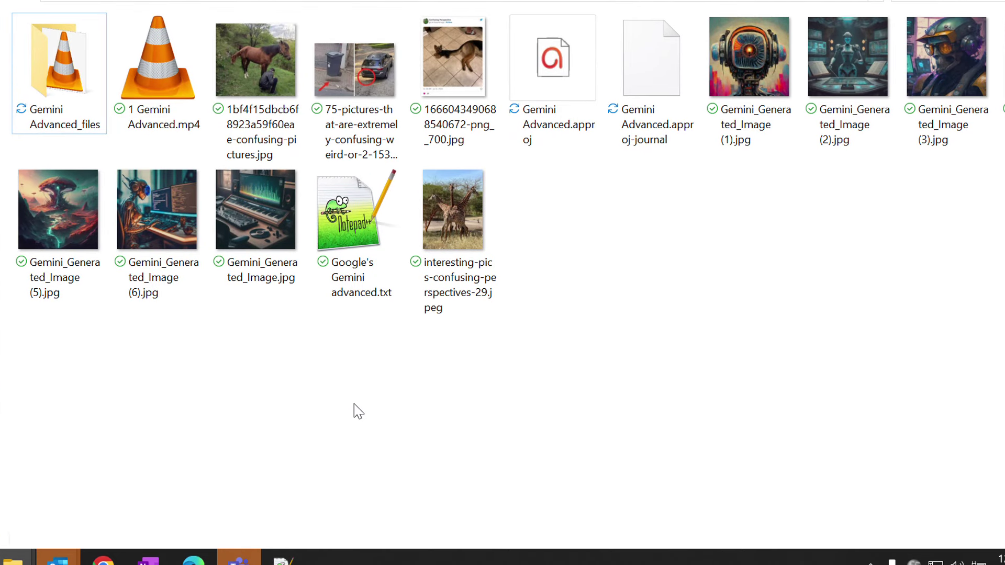
- Open the two-dogs confusing-perspective image from the folder in Photos
double_click(242, 61)
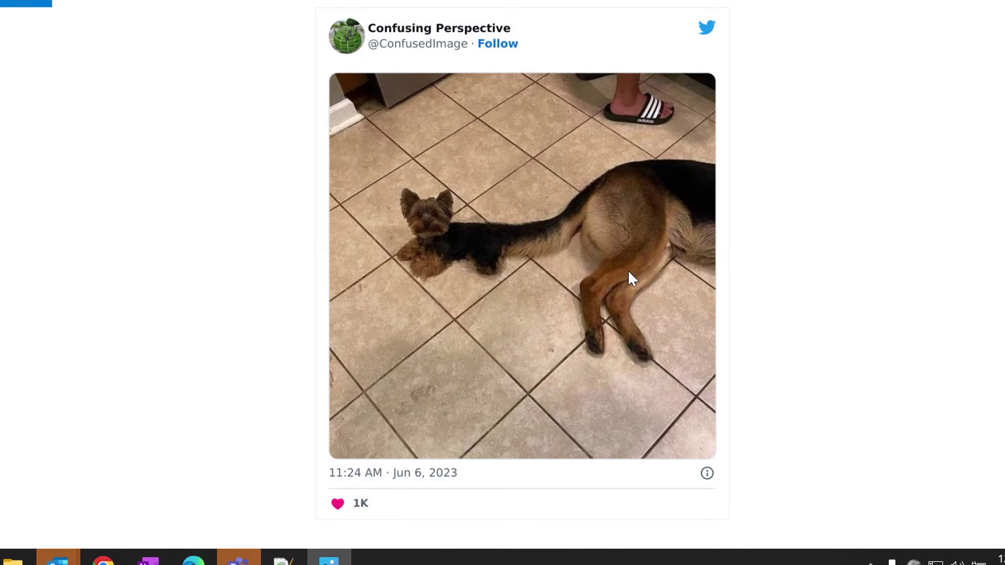
- Send the car-and-bin photo asking 'expain me this, why this image looks so confusing ?'
key(alt+Tab)
key(ctrl+v)
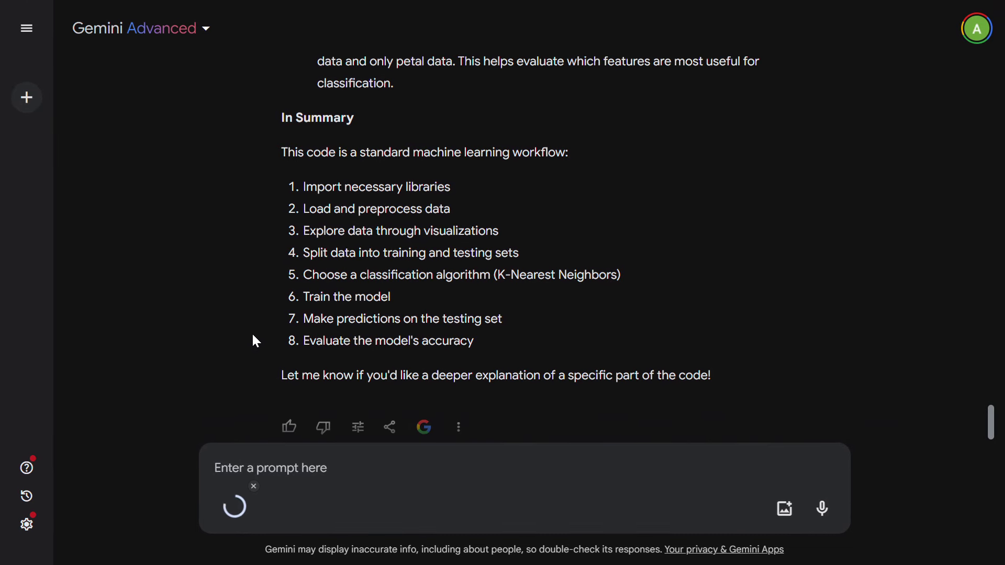
text(expain me this, why this image looks so confusing ?)
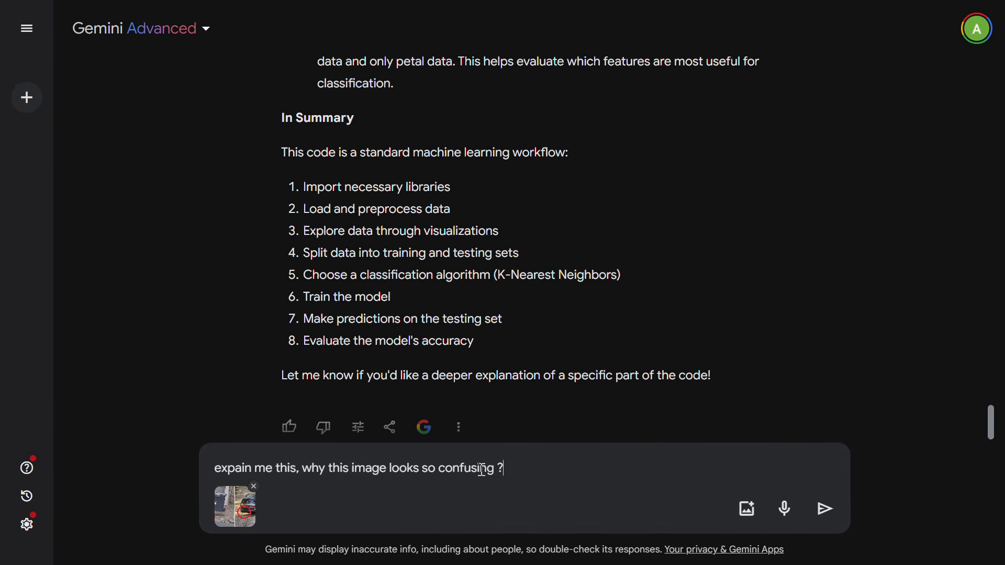
key(alt+Tab)
key(alt+Tab)
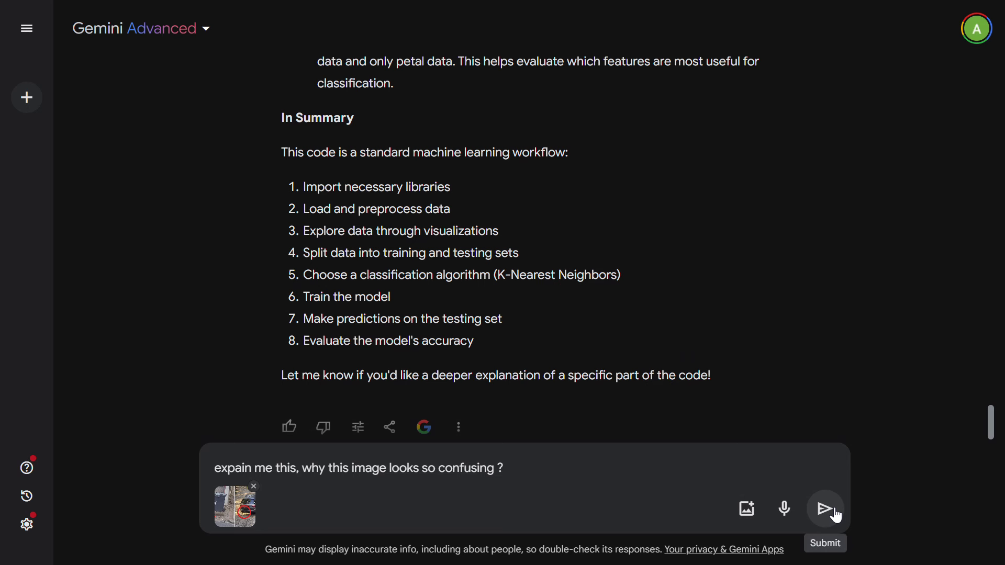
click(827, 509)
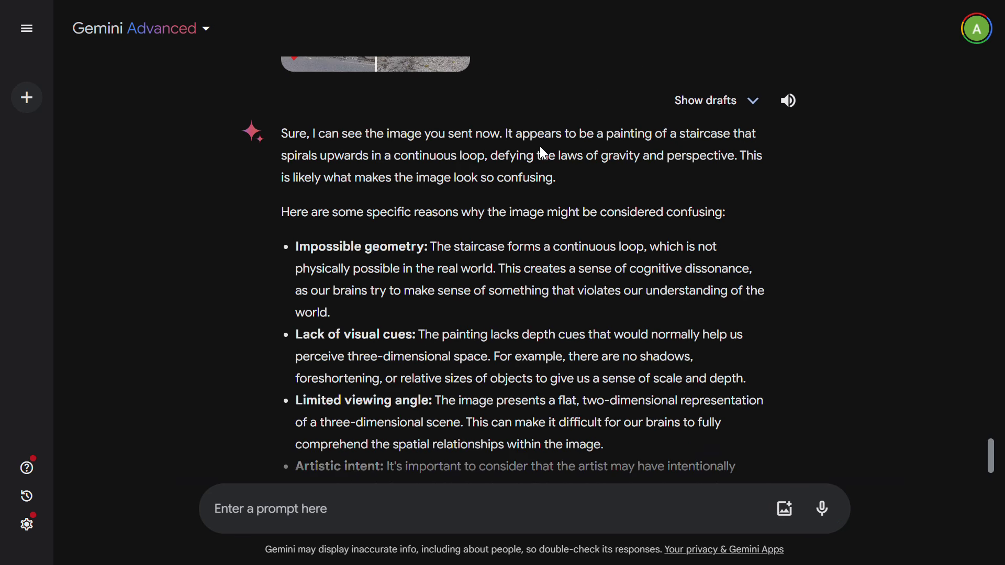
- Scroll through Gemini's answer about the confusing car-and-bin image
scroll(539, 146, up, 2)
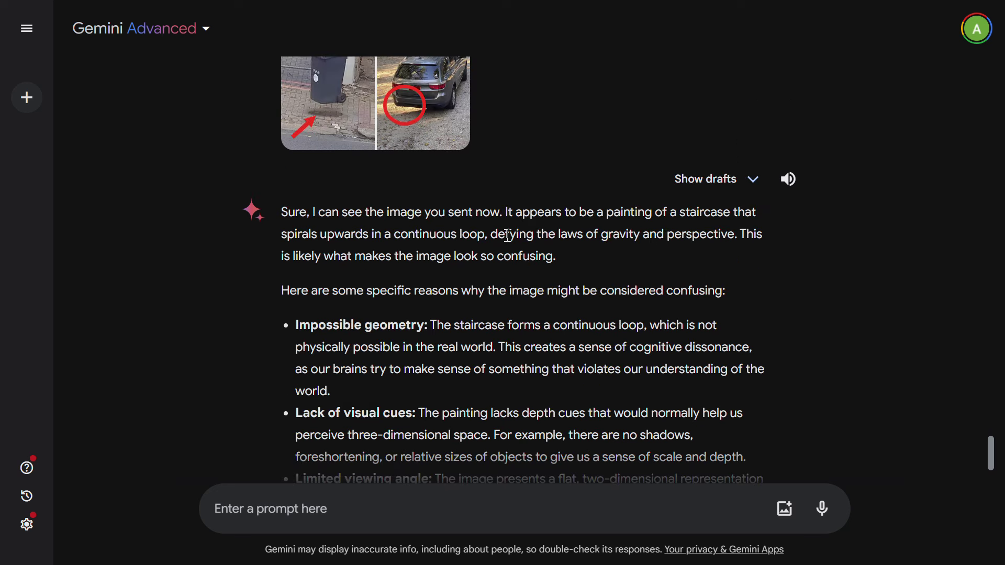
scroll(508, 236, down, 3)
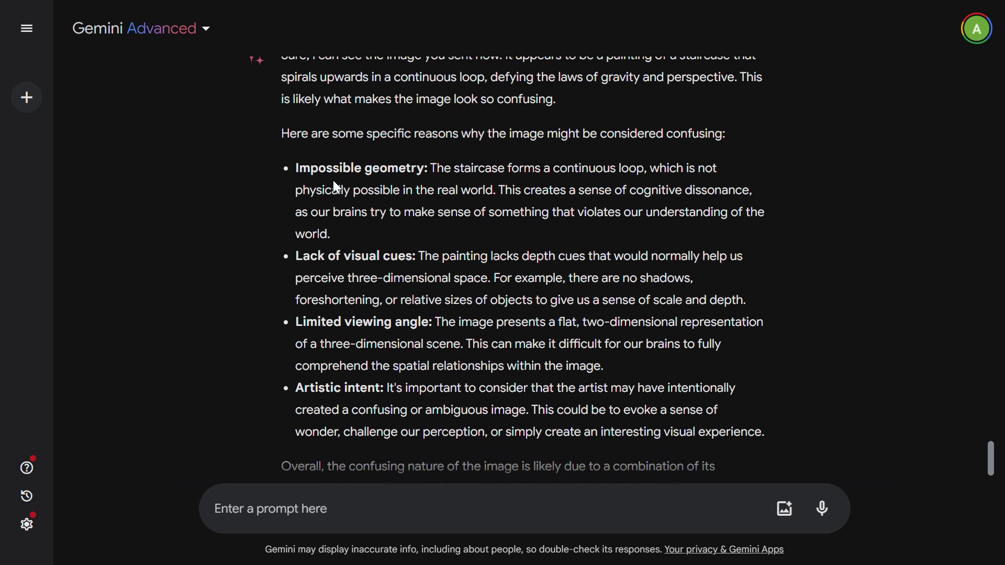
scroll(392, 230, up, 5)
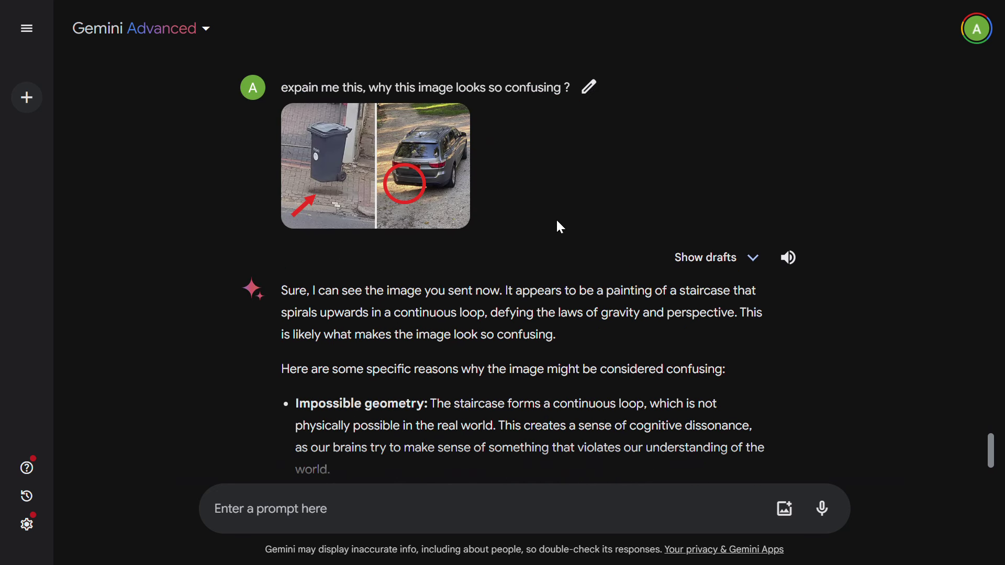
scroll(560, 226, down, 6)
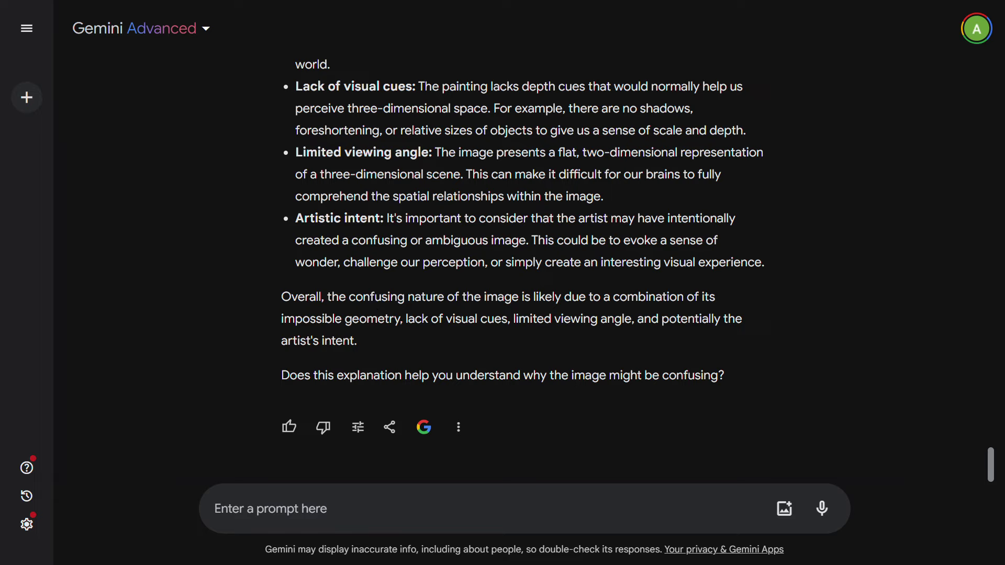
- Send the dog photo with the same confusion question and view it full screen
click(783, 509)
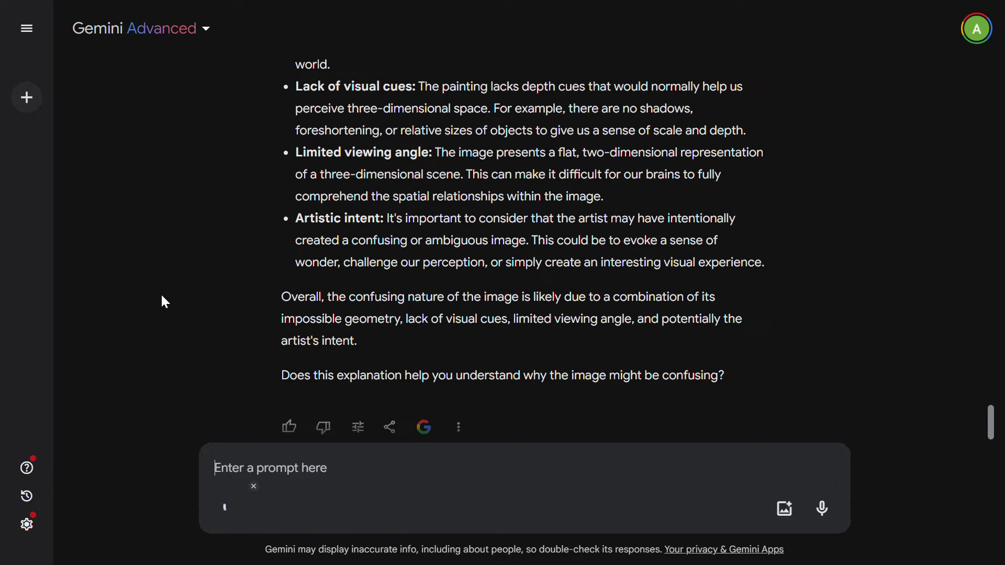
text(expain me this, why this image looks so confusing ?)
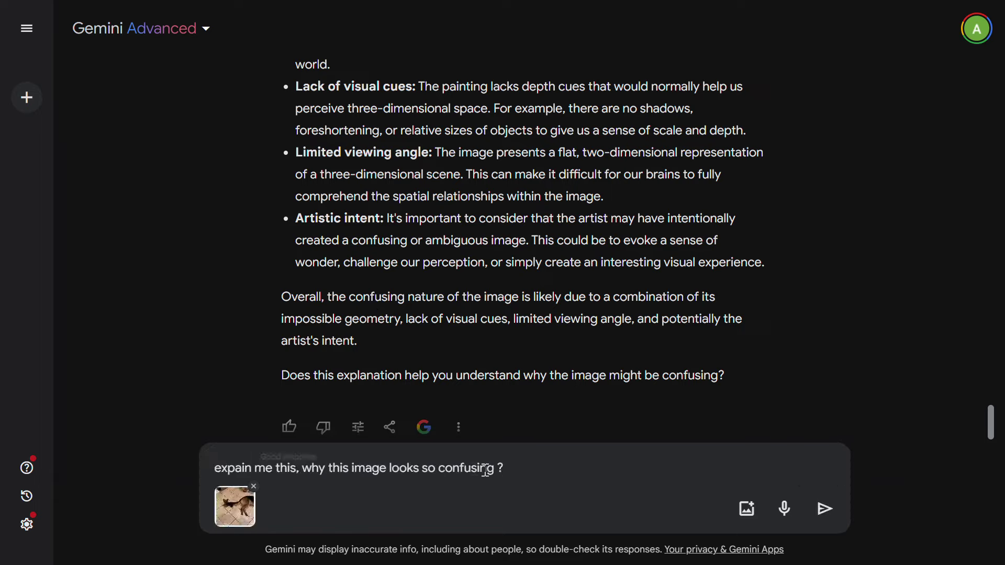
click(826, 522)
click(340, 177)
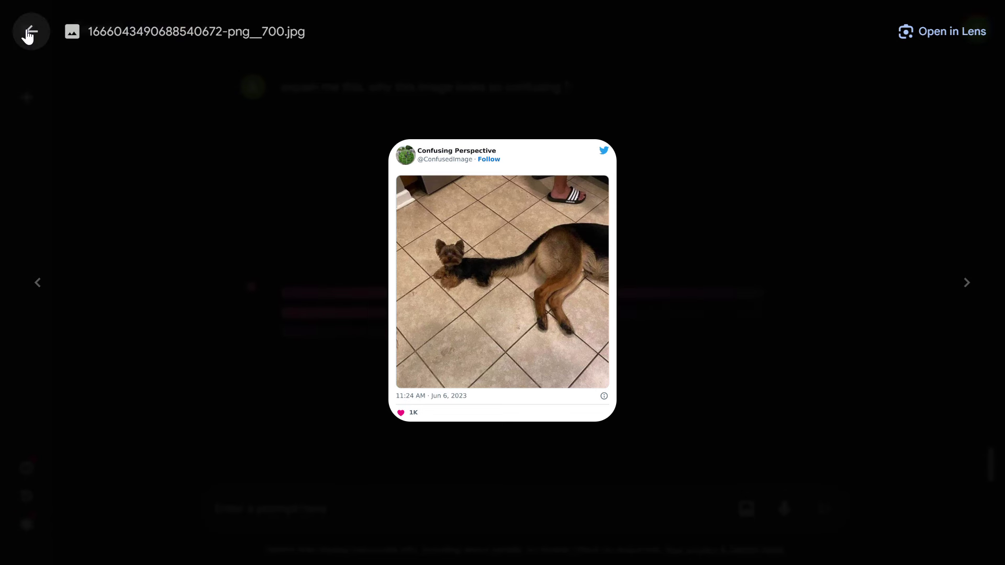
click(30, 33)
- Scroll through the five-point two-dogs explanation, highlighting the depth-cues point
scroll(408, 196, up, 2)
scroll(414, 199, down, 4)
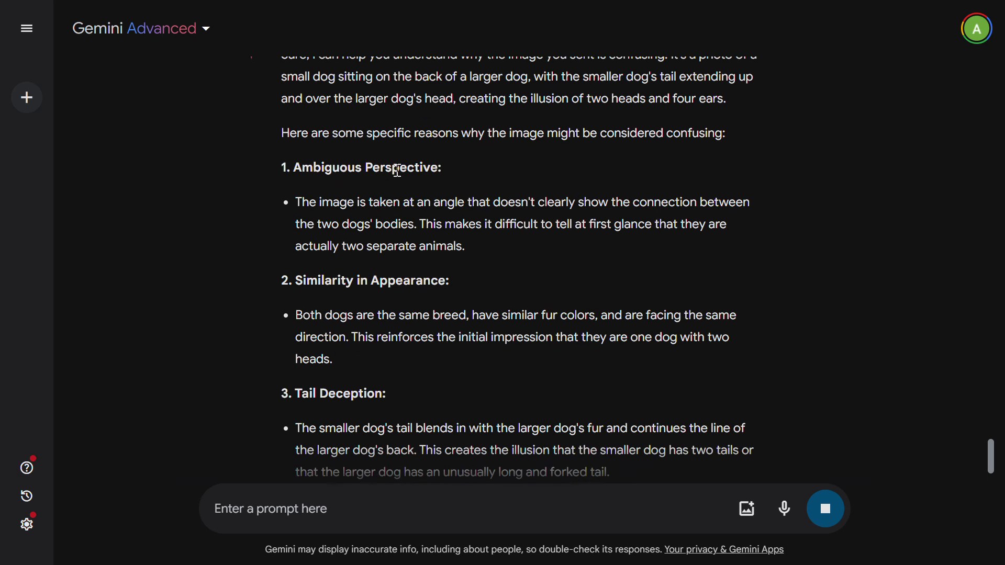
scroll(416, 278, down, 5)
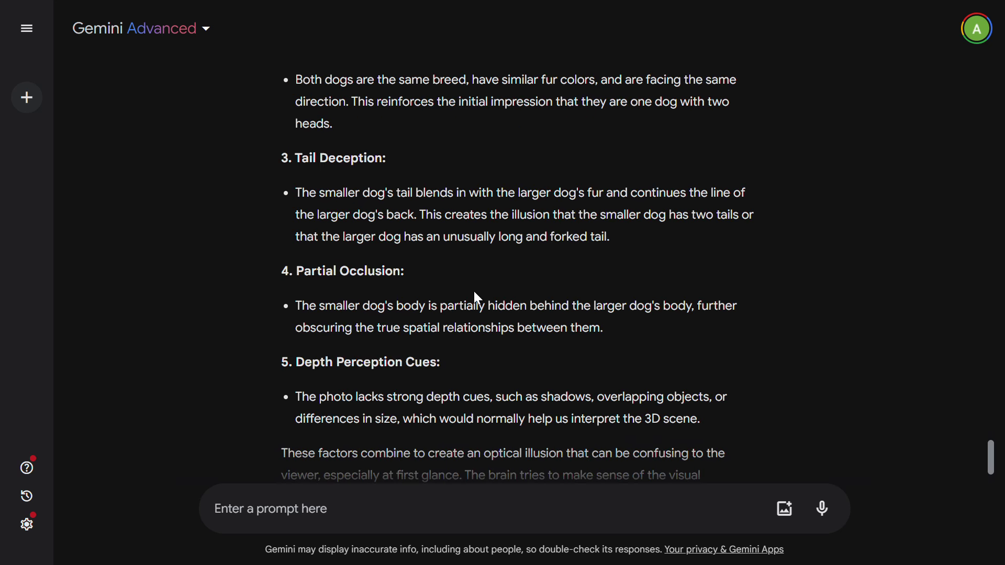
scroll(460, 296, down, 2)
scroll(482, 301, up, 1)
scroll(483, 301, down, 3)
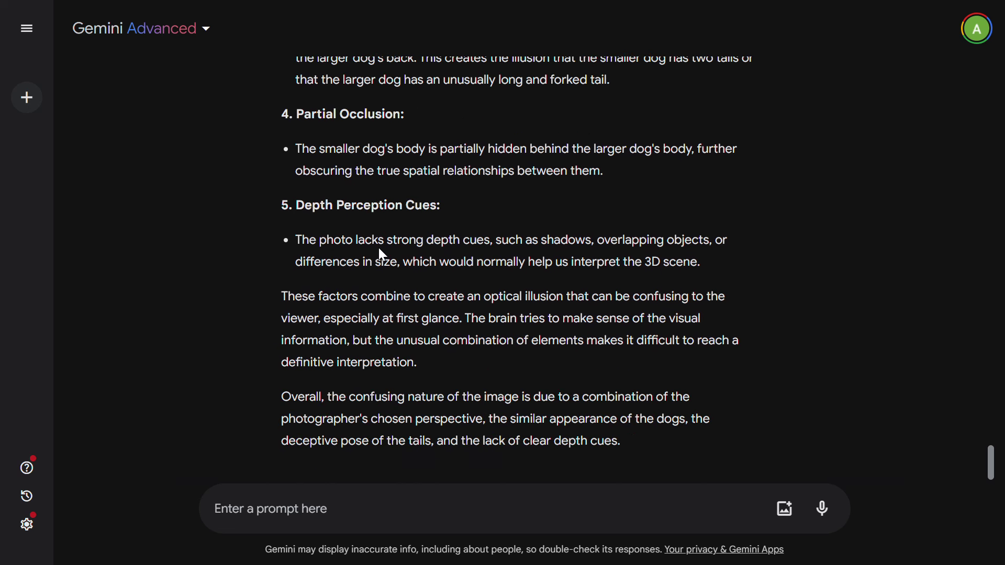
drag(406, 242, 576, 242)
click(620, 241)
- Recheck the dog photo full screen, then highlight 'Tail' and 'Deception' in the answer
scroll(484, 274, up, 12)
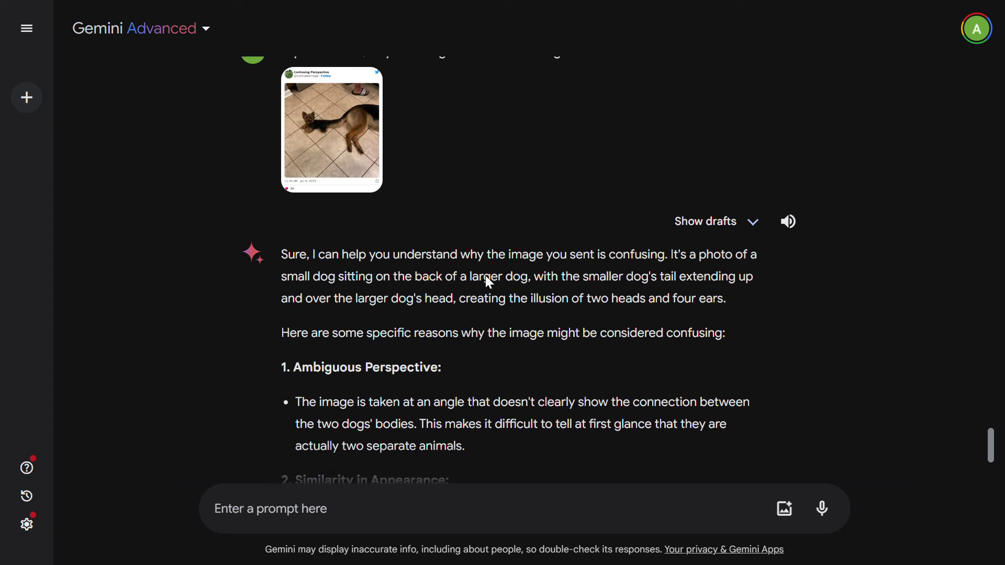
click(331, 167)
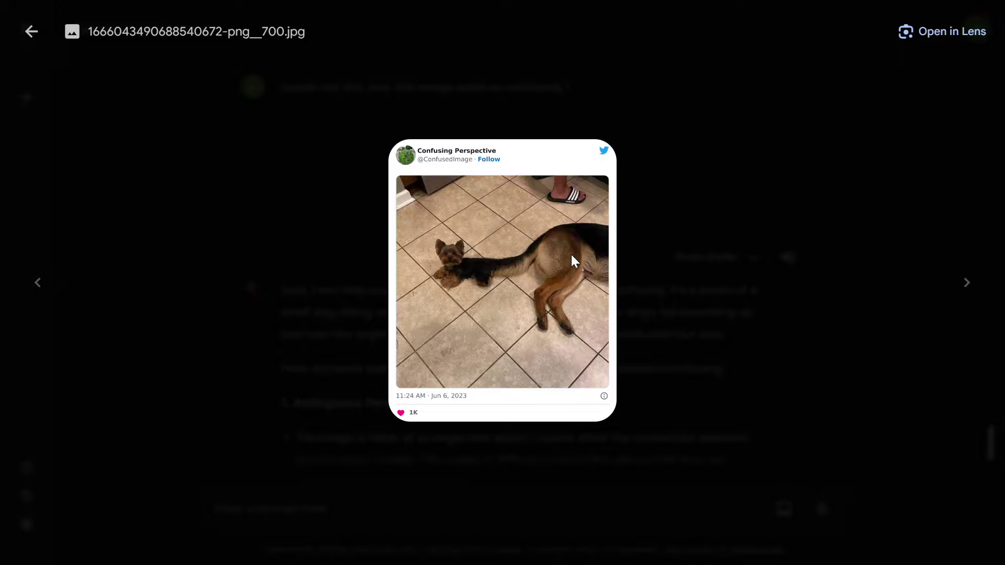
click(29, 35)
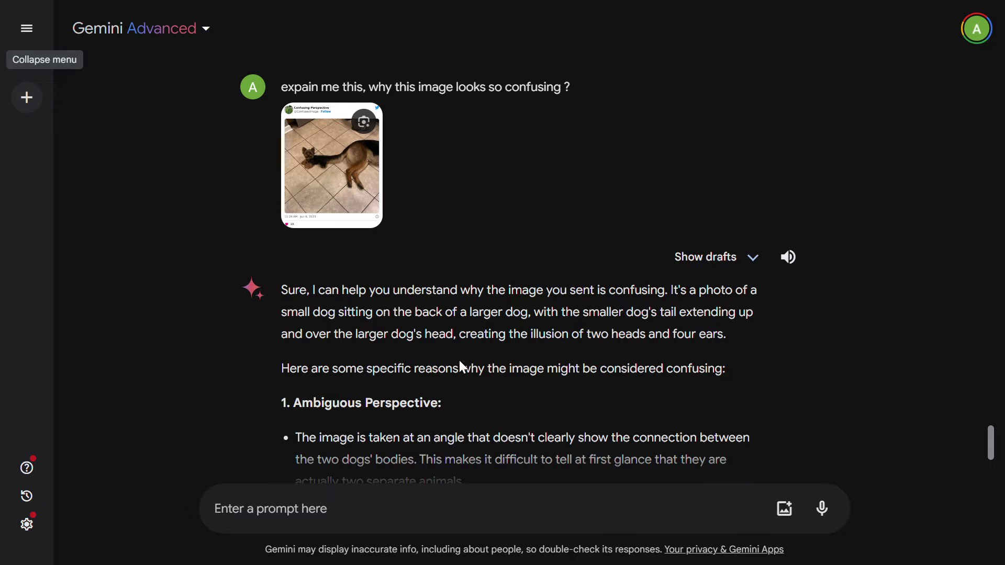
scroll(471, 358, down, 5)
scroll(477, 357, down, 8)
scroll(471, 348, up, 6)
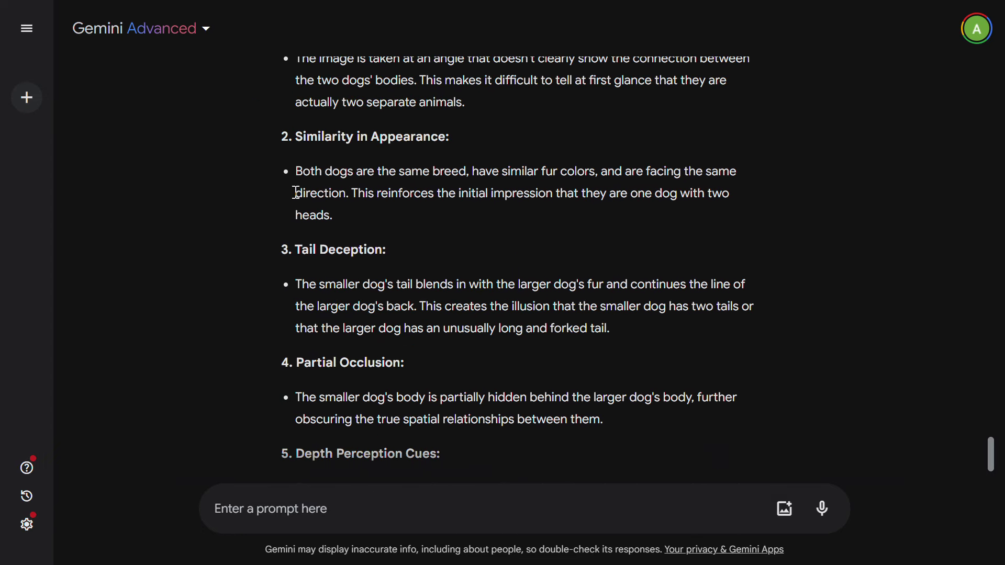
double_click(311, 250)
double_click(373, 250)
scroll(544, 325, down, 5)
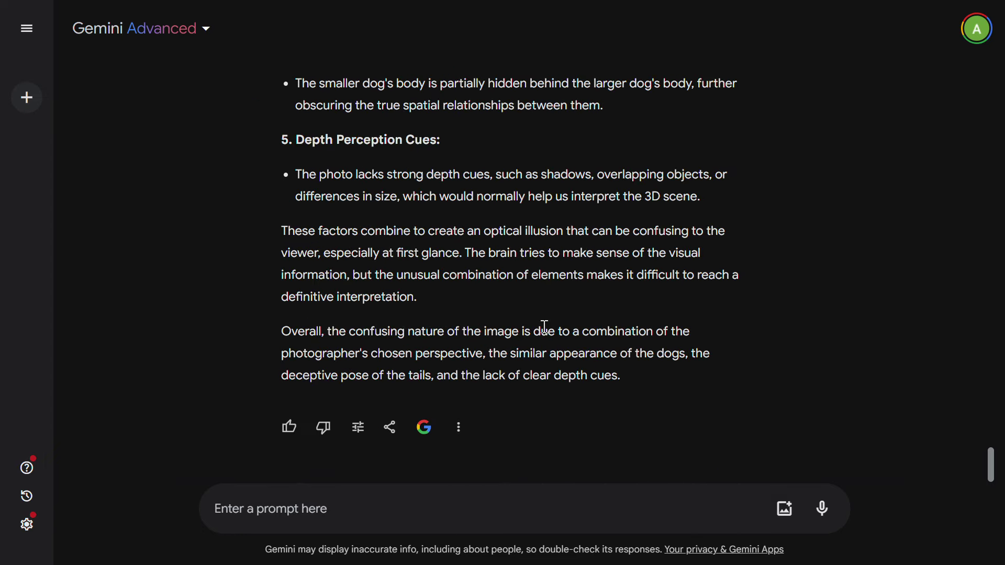
- Send the giraffe photo with the same question and read the reply, highlighting 'Unusual Poses and Gestures'
click(785, 513)
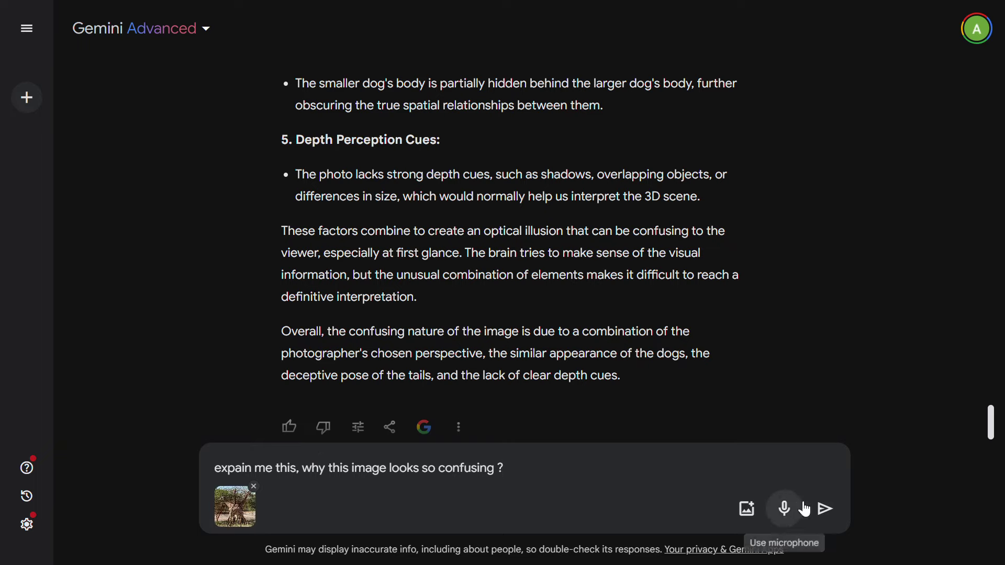
click(826, 509)
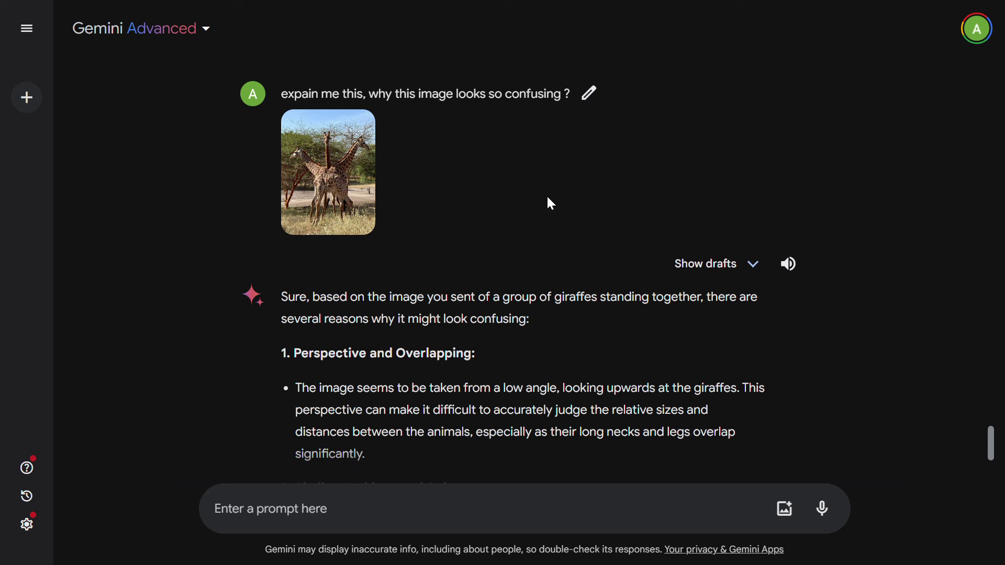
scroll(518, 233, down, 4)
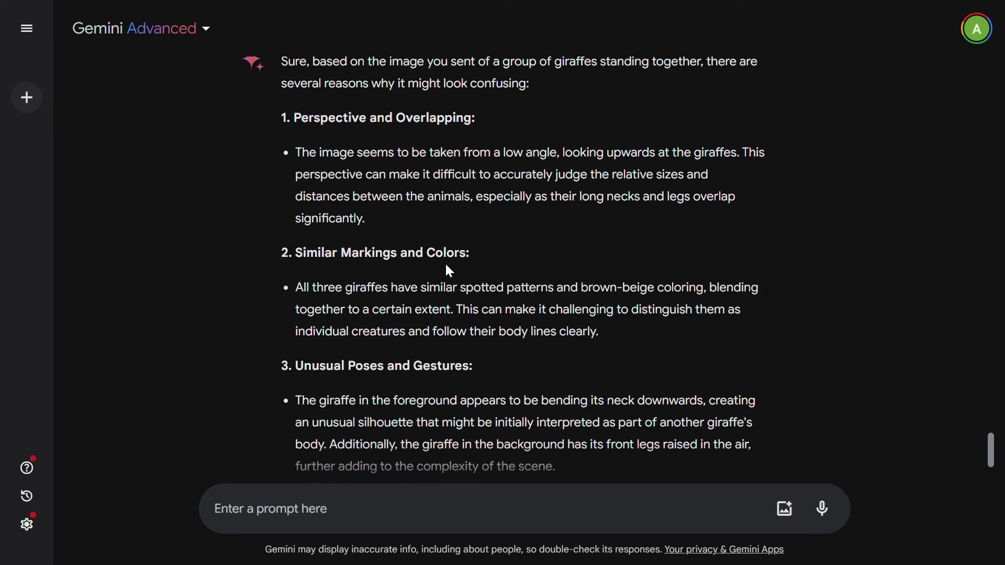
scroll(449, 272, down, 3)
triple_click(449, 210)
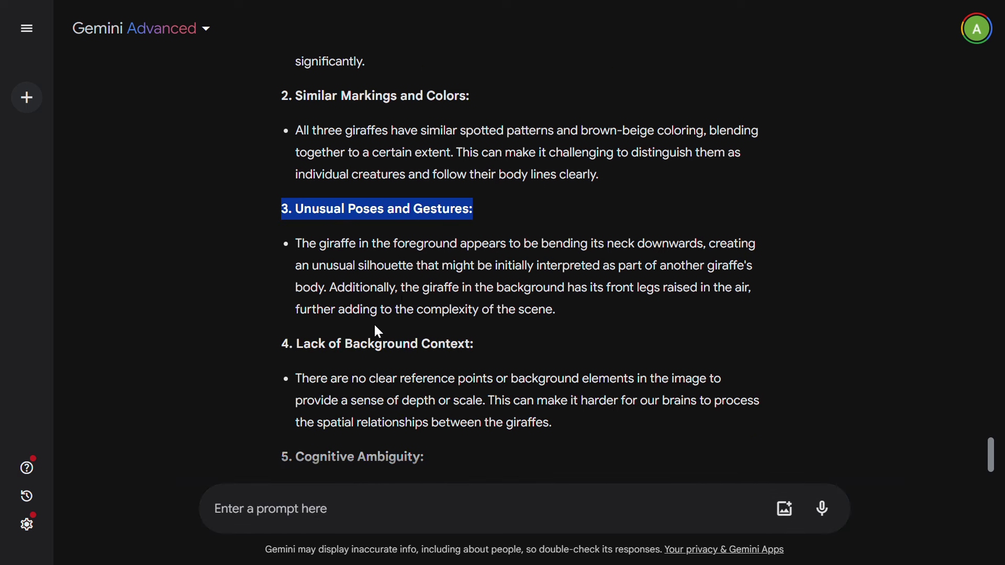
scroll(390, 324, down, 4)
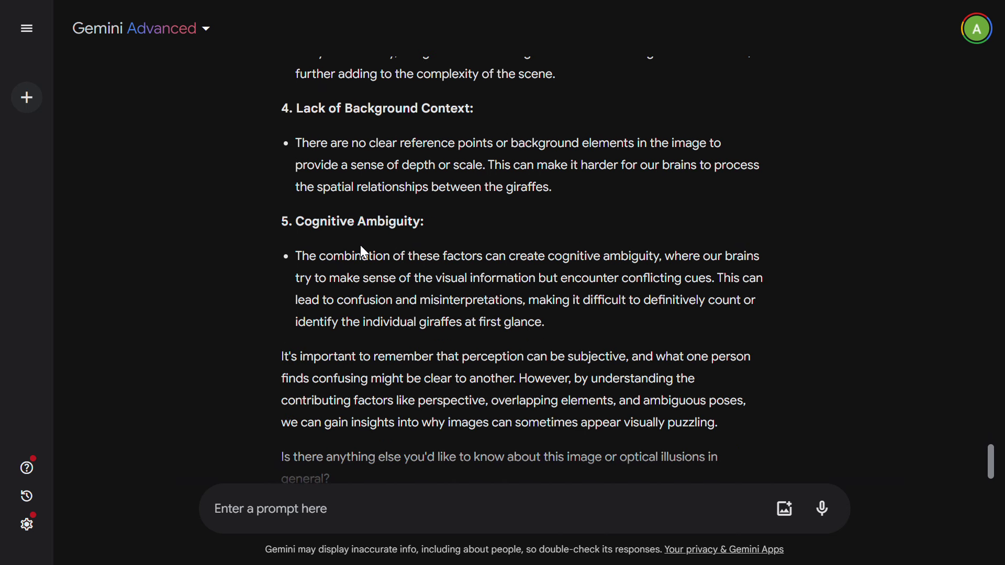
scroll(363, 251, down, 2)
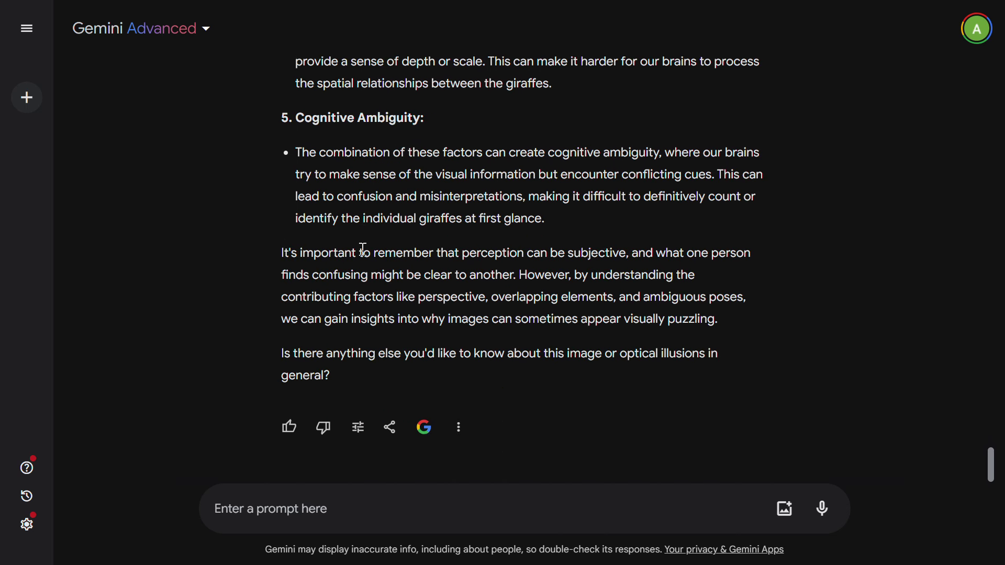